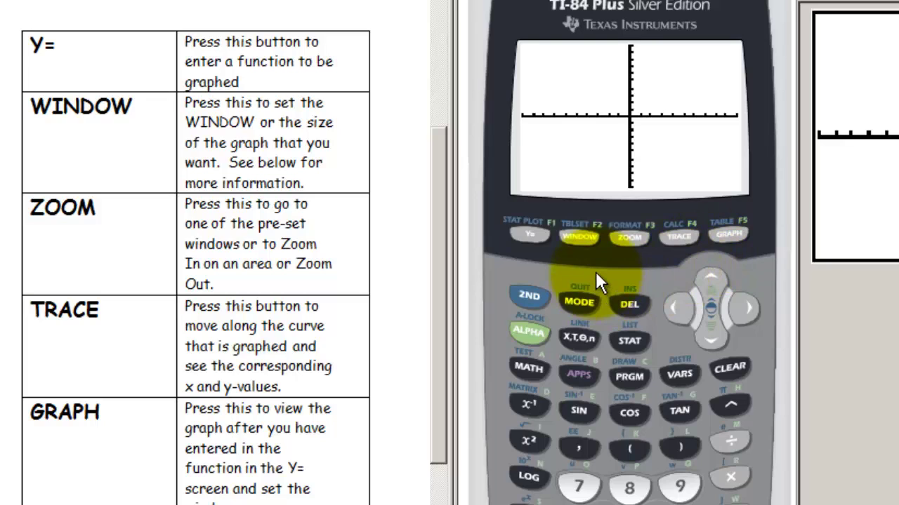
Check the Y= editor, window settings and graph, then open the ZOOM presets menu
left_click(530, 233)
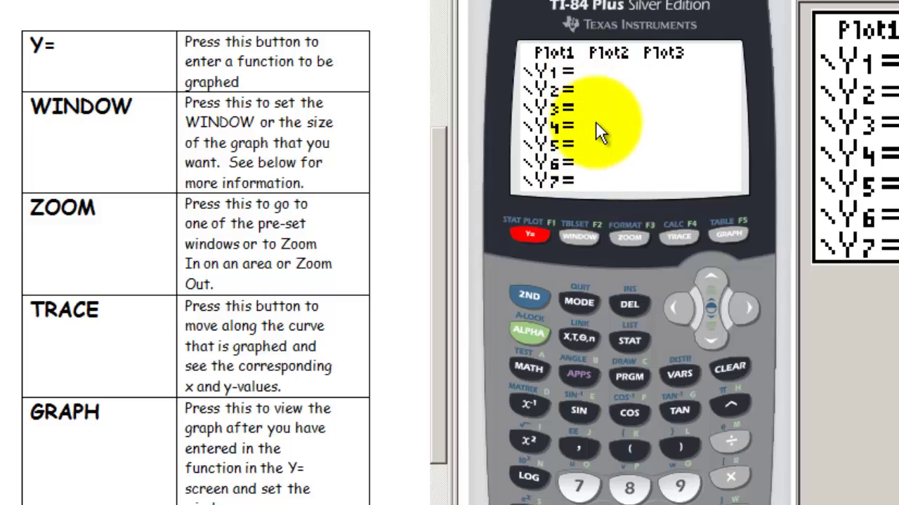
left_click(584, 238)
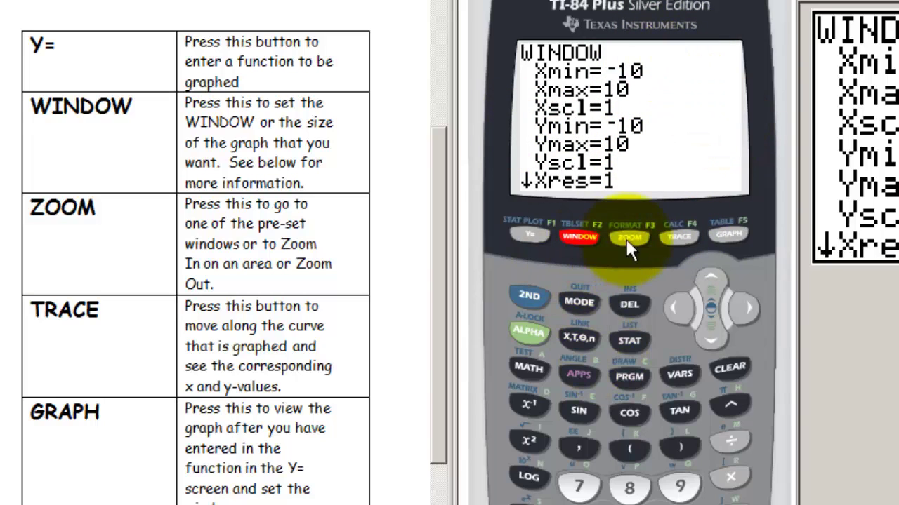
left_click(732, 234)
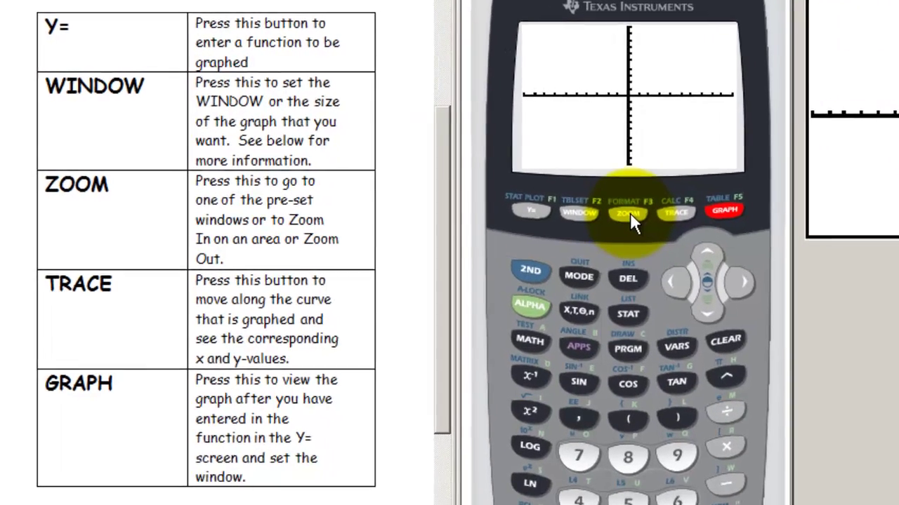
left_click(483, 182)
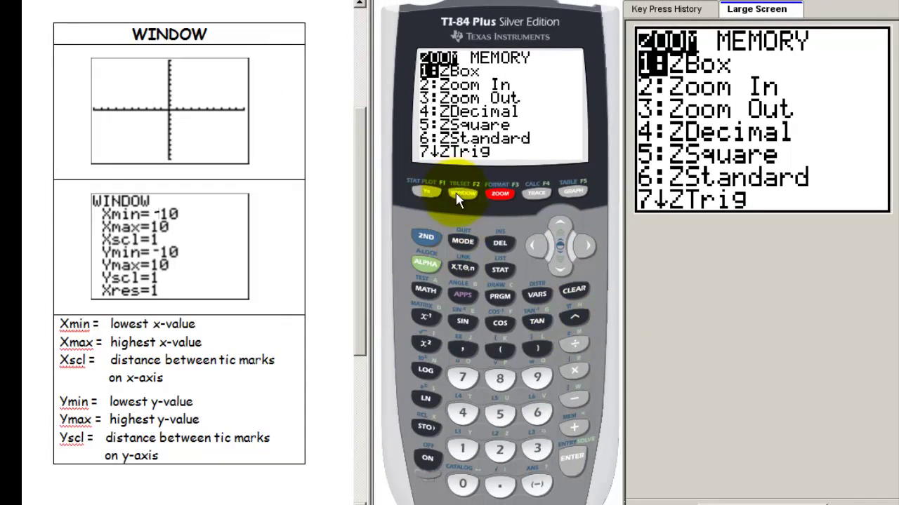
Show the WINDOW settings (−10 to 10, scales 1) and advance the notes to the ZOOM page
left_click(456, 196)
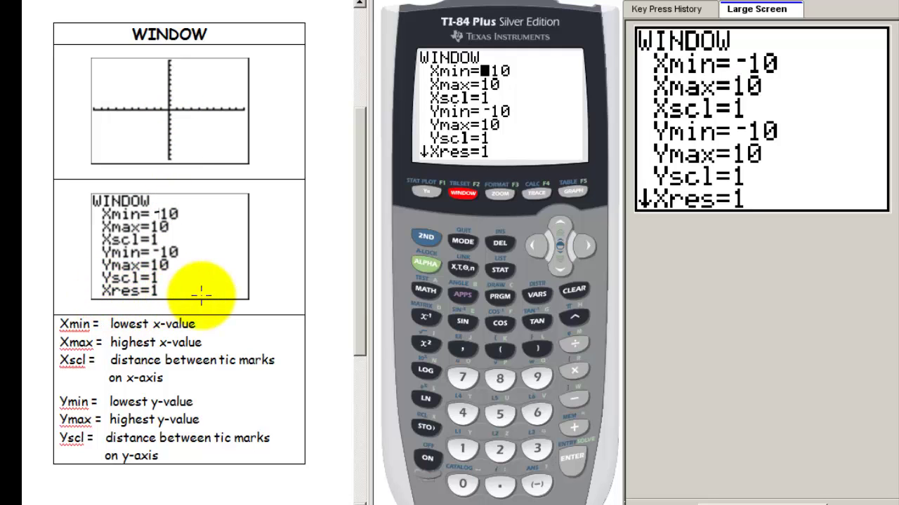
key("Page_Down")
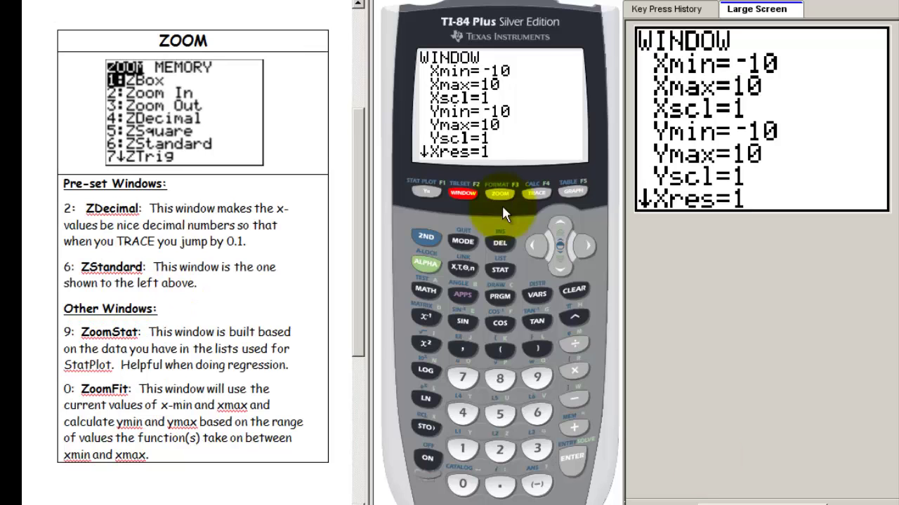
Open the ZOOM menu and scroll through every preset from ZBox down to ZoomFit
left_click(500, 194)
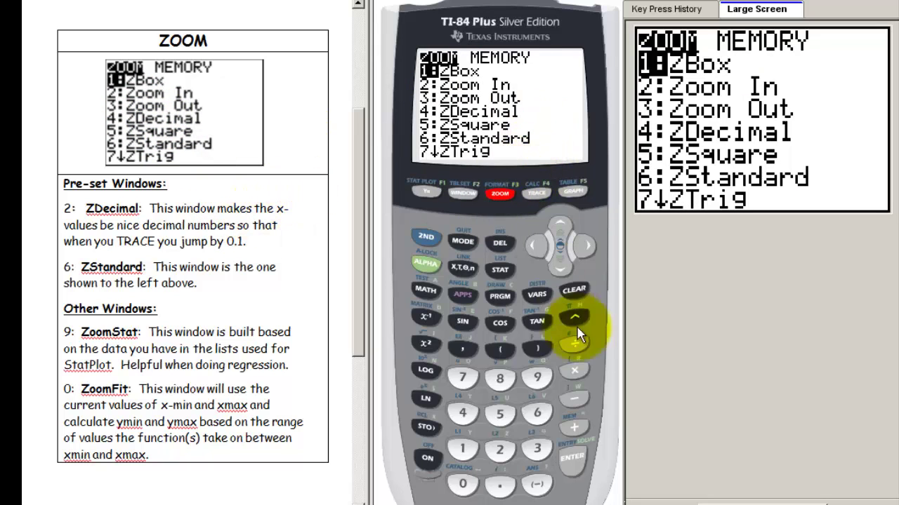
left_click(564, 264)
left_click(563, 264)
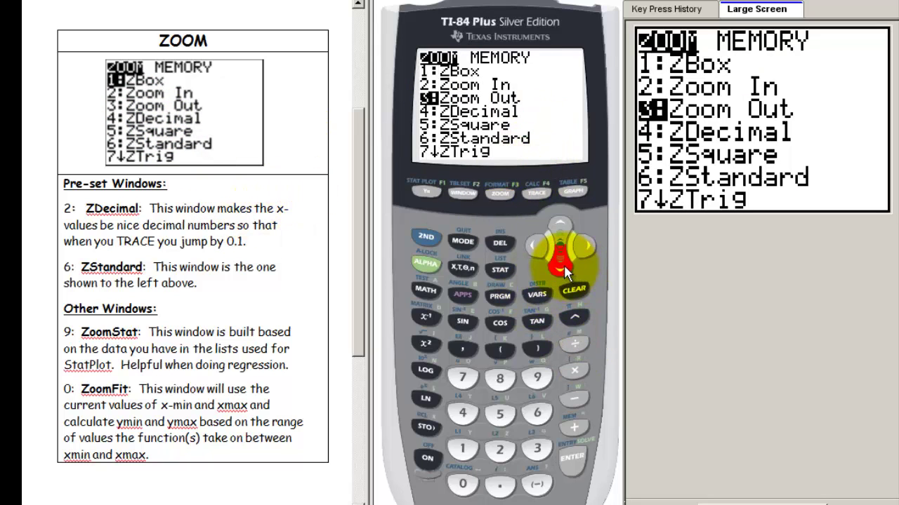
left_click(563, 265)
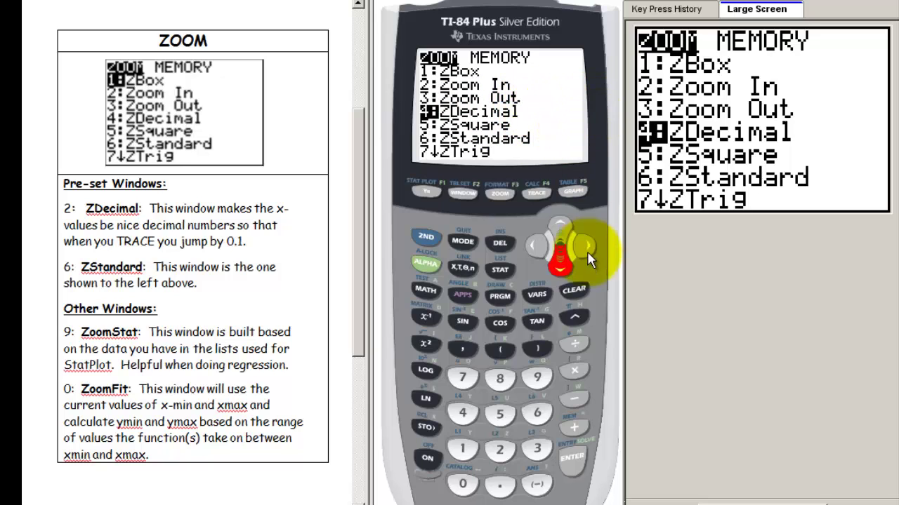
left_click(564, 267)
left_click(564, 267)
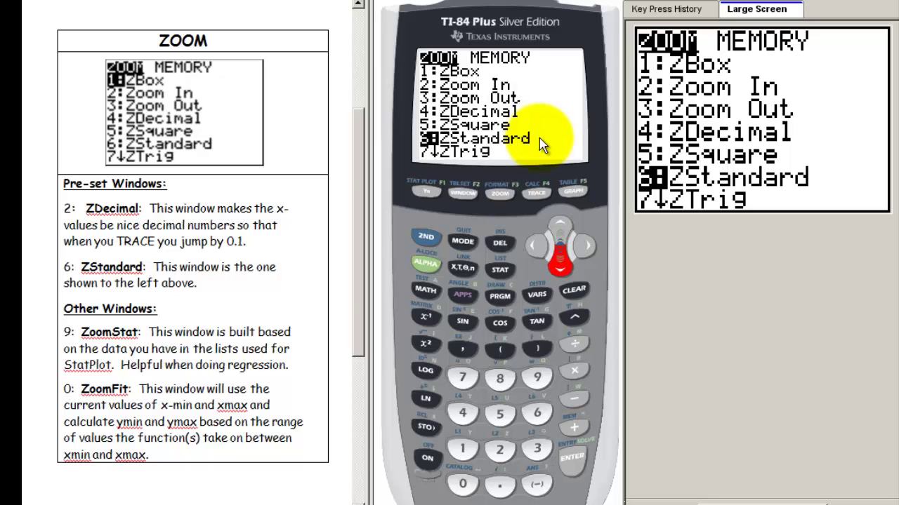
left_click(561, 272)
left_click(561, 272)
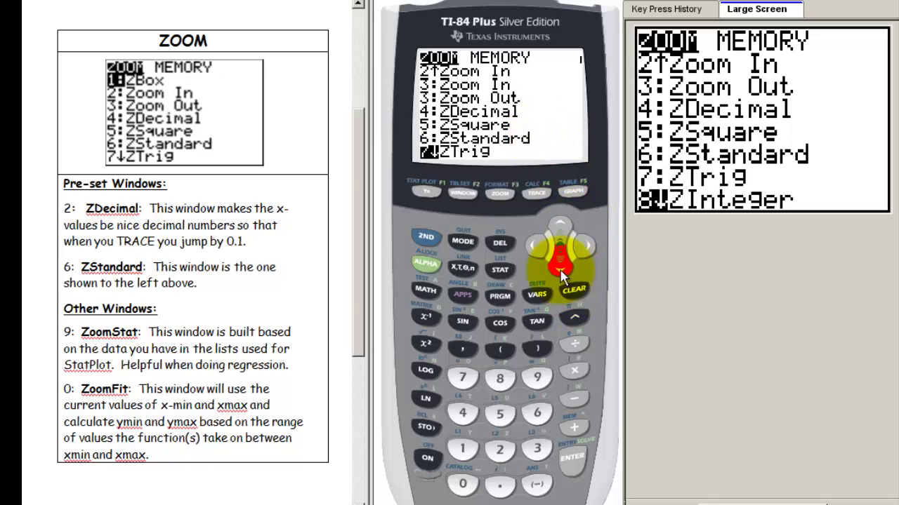
left_click(561, 270)
left_click(561, 271)
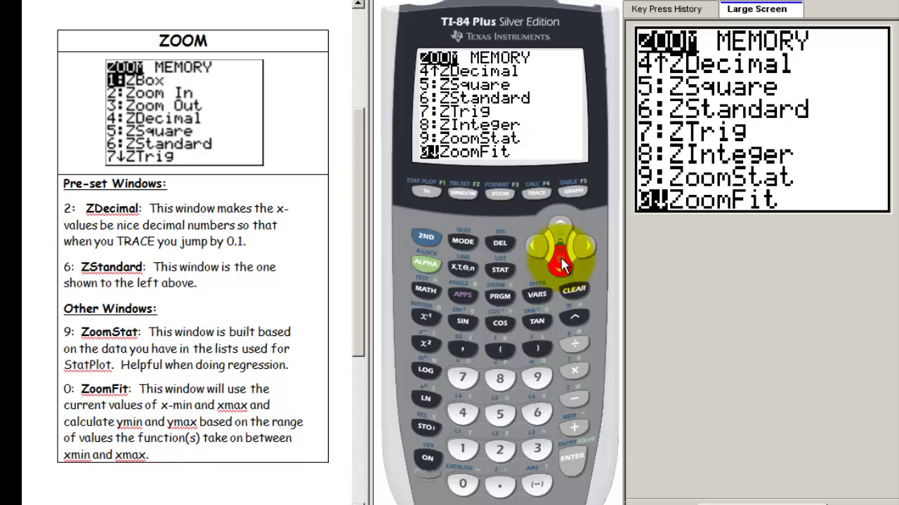
left_click(562, 235)
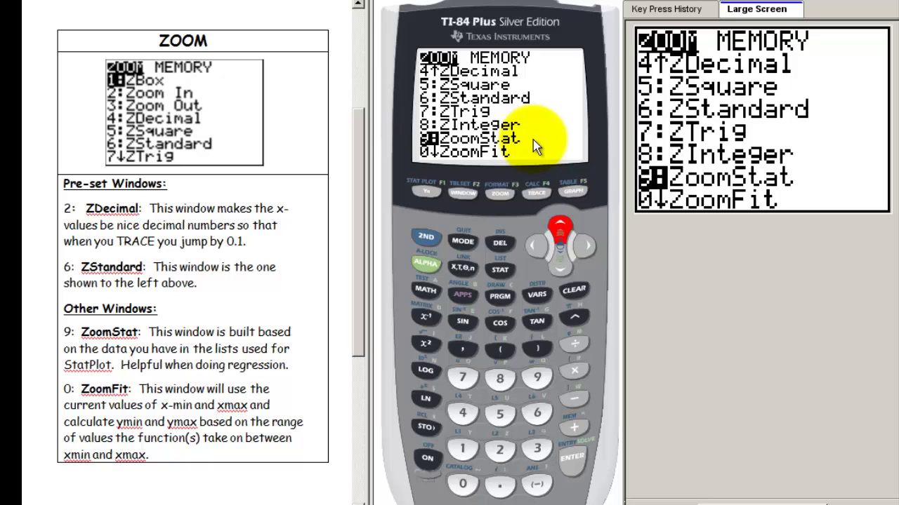
left_click(561, 271)
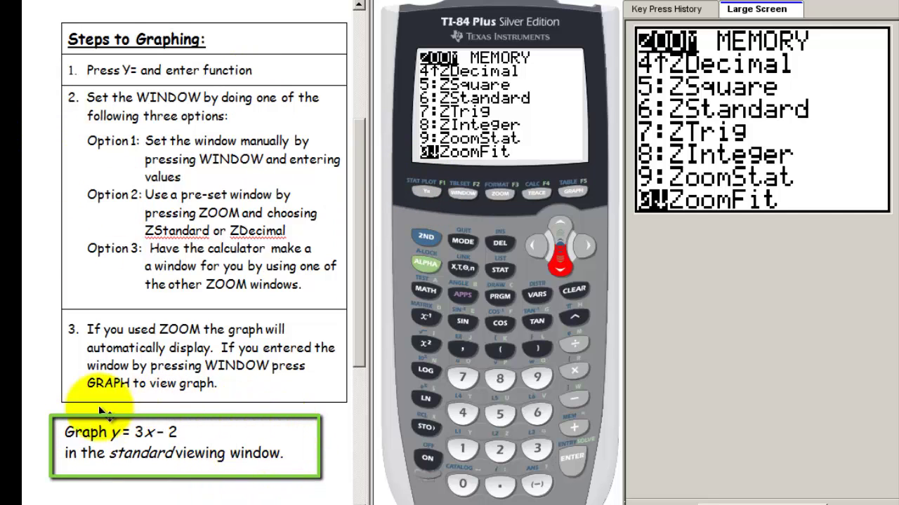
Enter Y1 = 3X−2 in the function editor
left_click(425, 191)
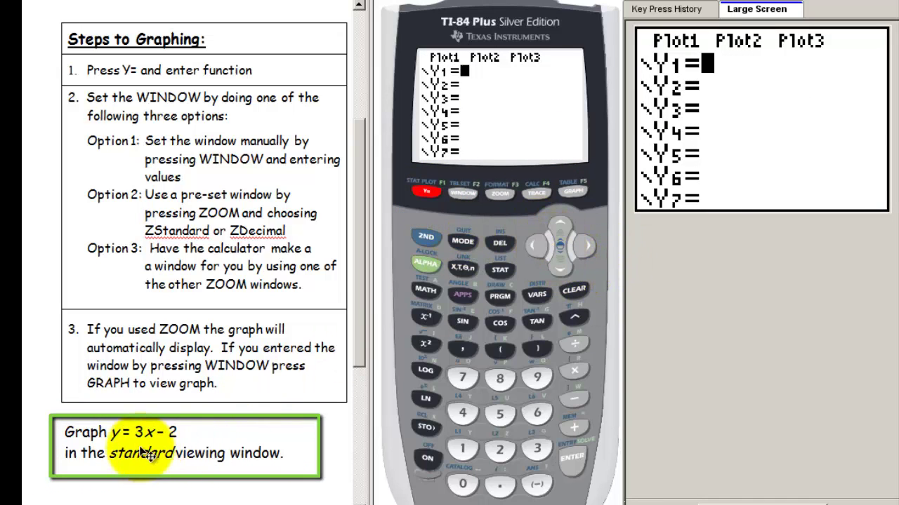
left_click(537, 450)
left_click(467, 269)
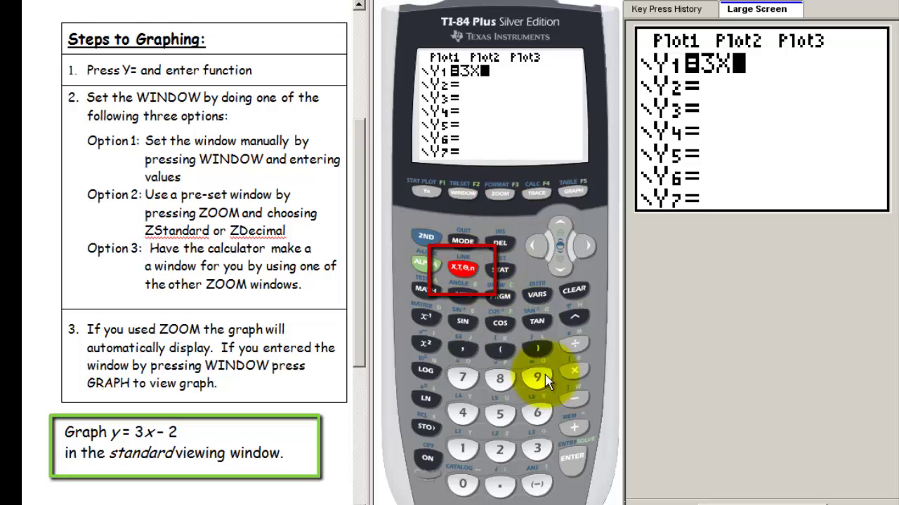
left_click(579, 402)
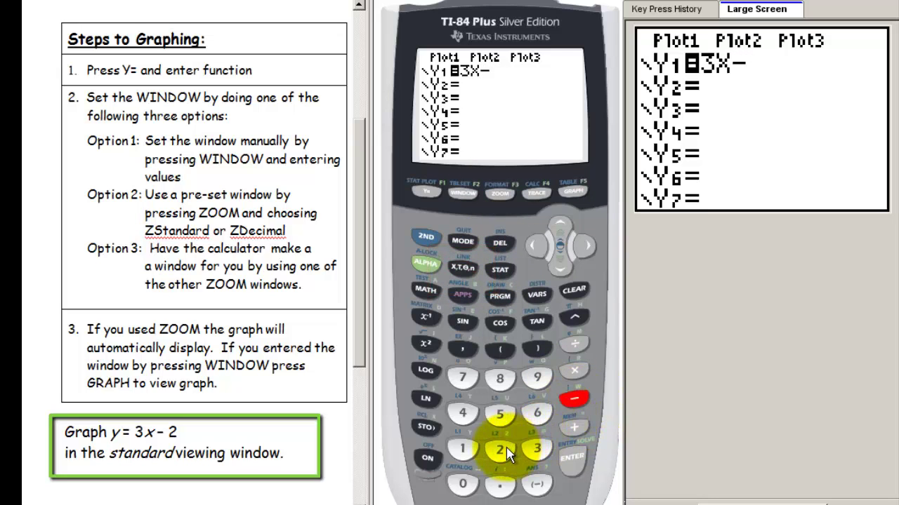
left_click(500, 450)
left_click(574, 459)
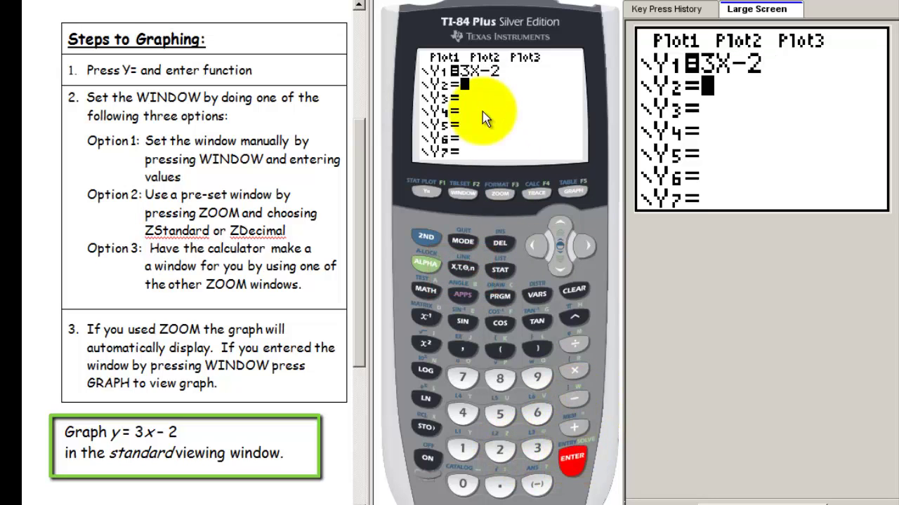
Move between Plot1 and Y1 in the editor, then display the −10 to 10 window settings
left_click(560, 226)
left_click(560, 227)
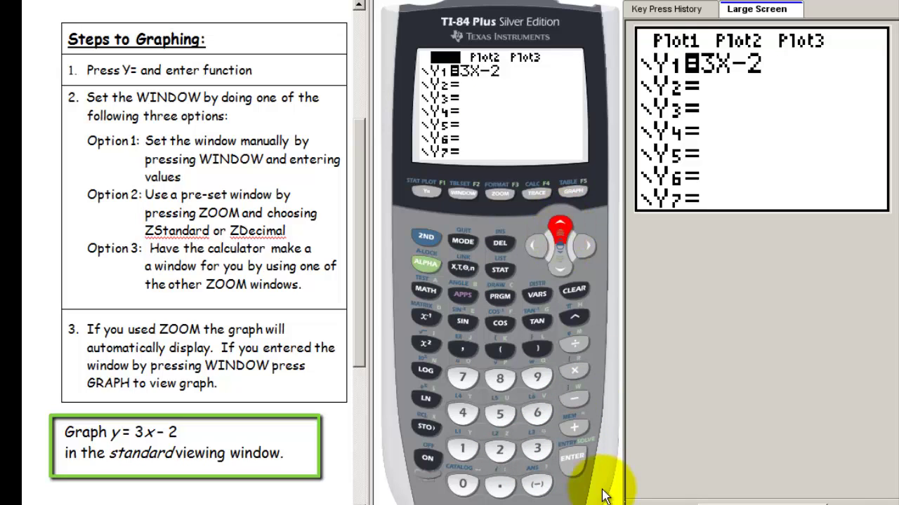
left_click(577, 458)
left_click(564, 266)
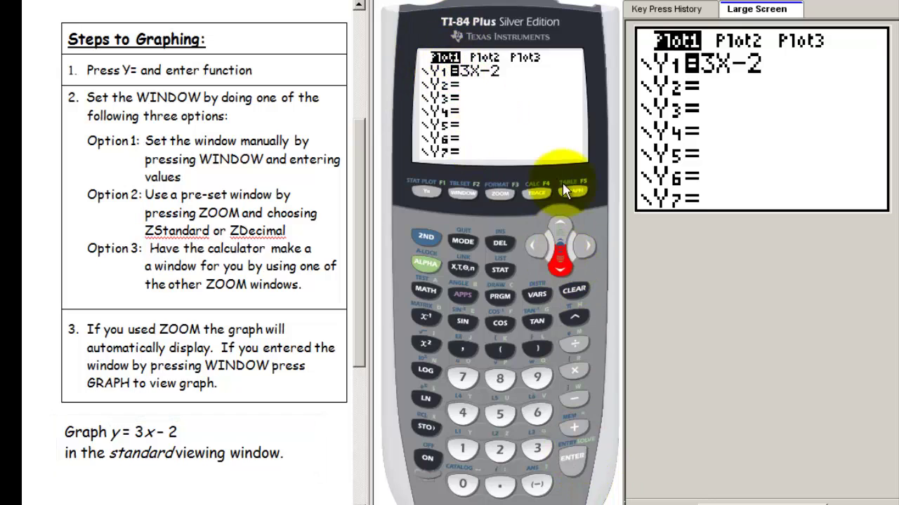
left_click(561, 227)
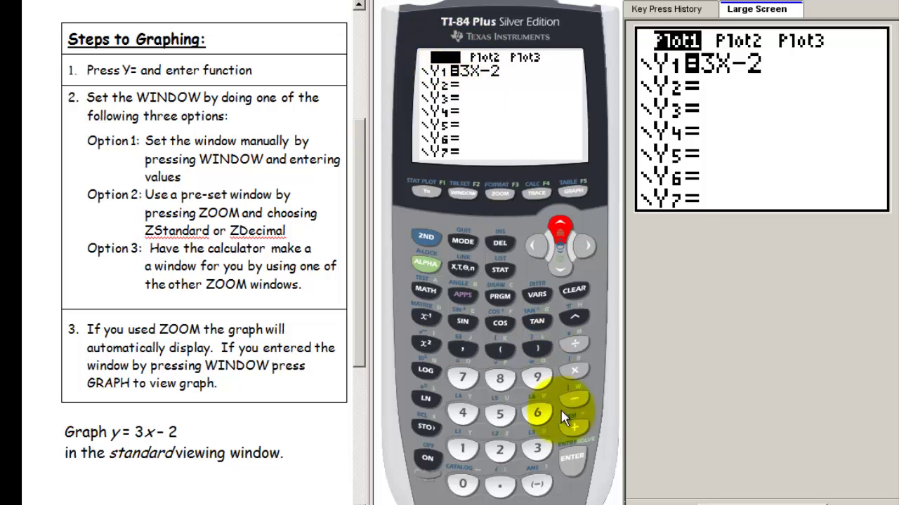
left_click(573, 459)
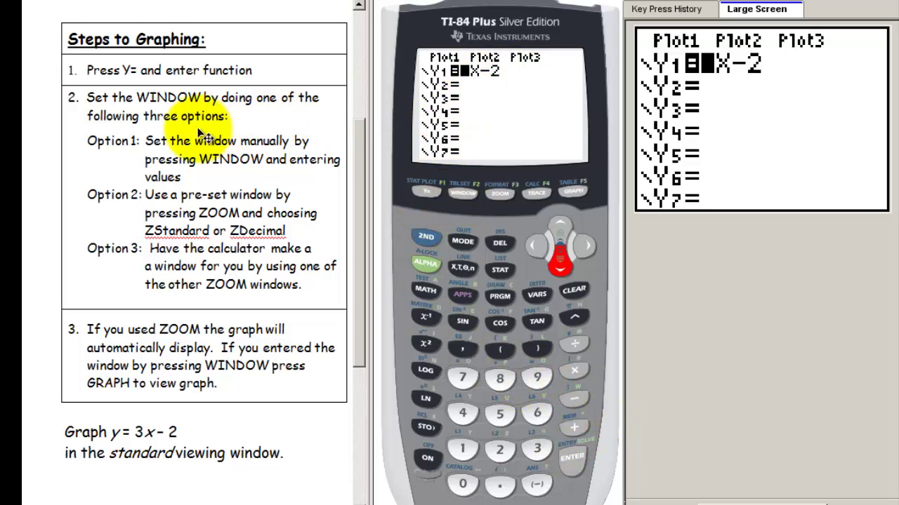
left_click(462, 194)
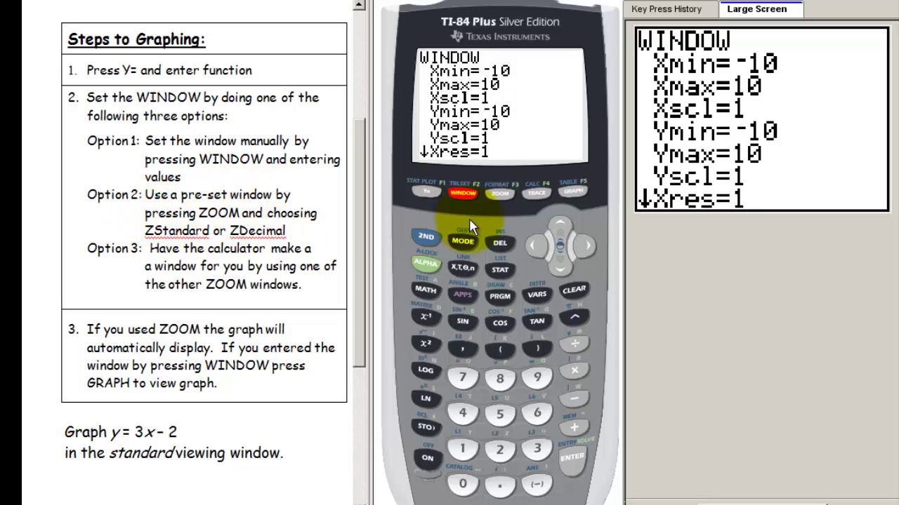
Graph y = 3x − 2 with 6:ZStandard and confirm the window reads −10 to 10
left_click(499, 195)
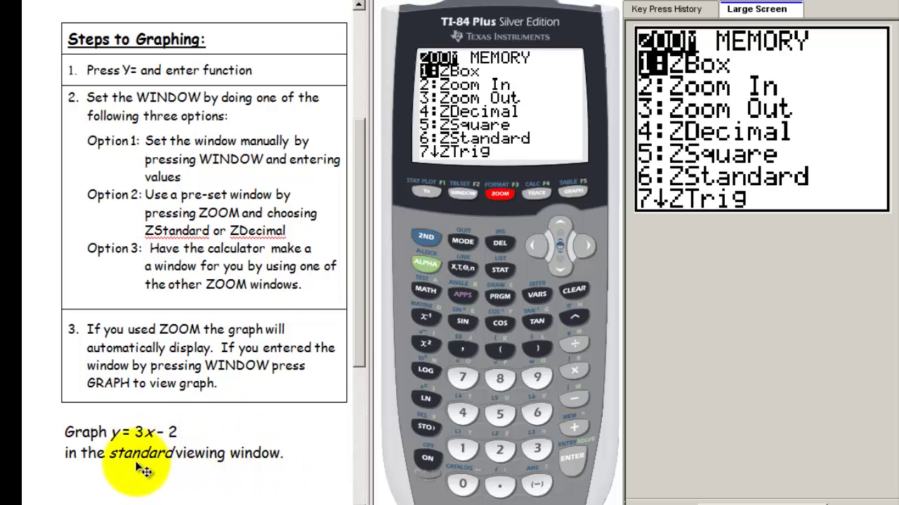
left_click(564, 269)
left_click(563, 269)
left_click(564, 269)
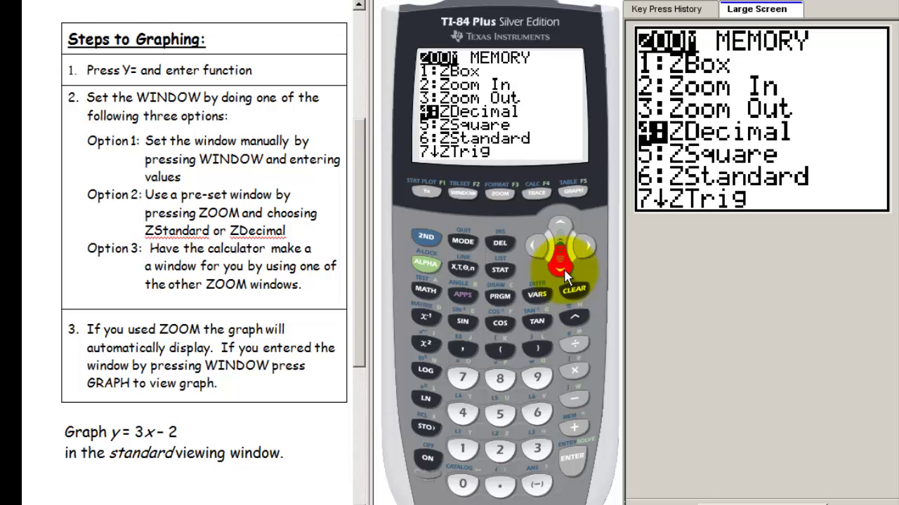
left_click(564, 269)
left_click(563, 277)
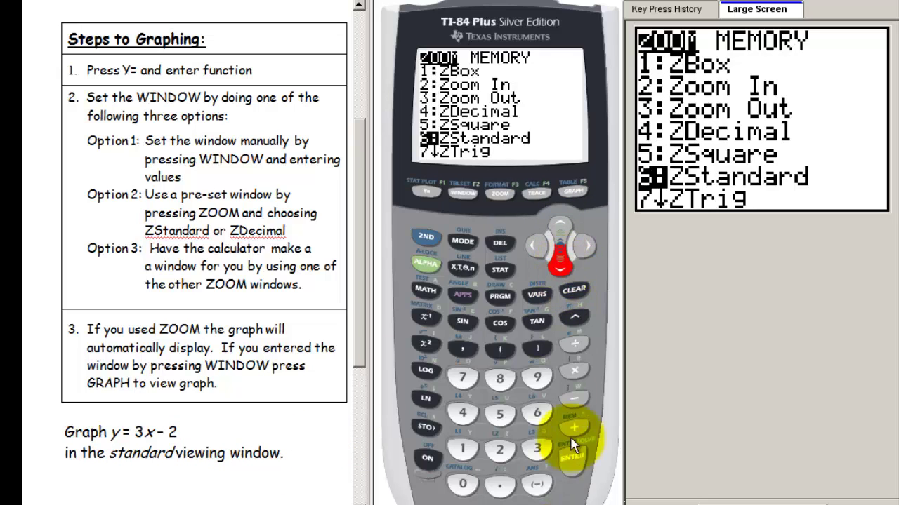
left_click(573, 461)
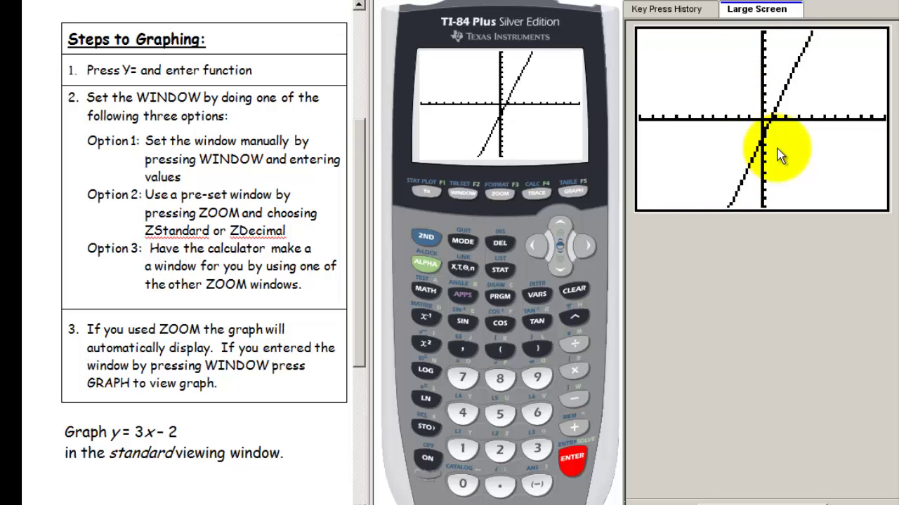
left_click(462, 193)
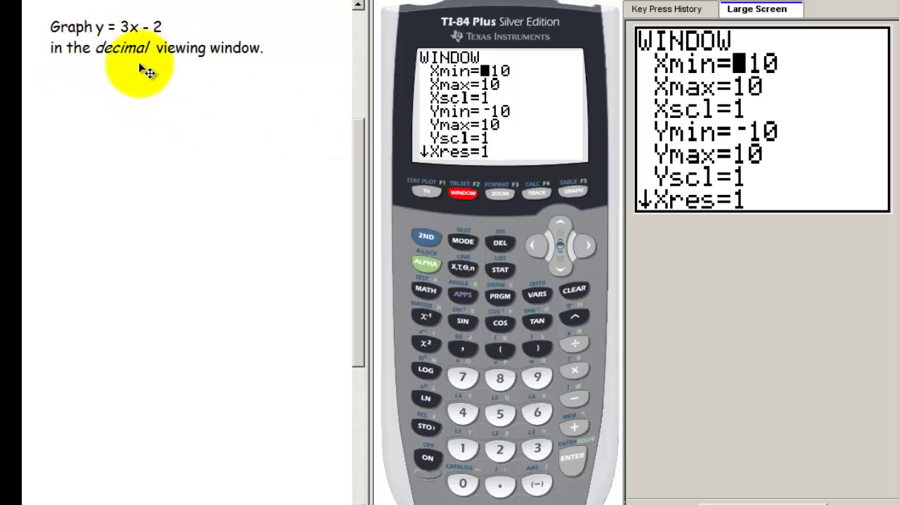
Apply 4:ZDecimal, check its −4.7 to 4.7 and −3.1 to 3.1 ranges, and regraph
left_click(502, 195)
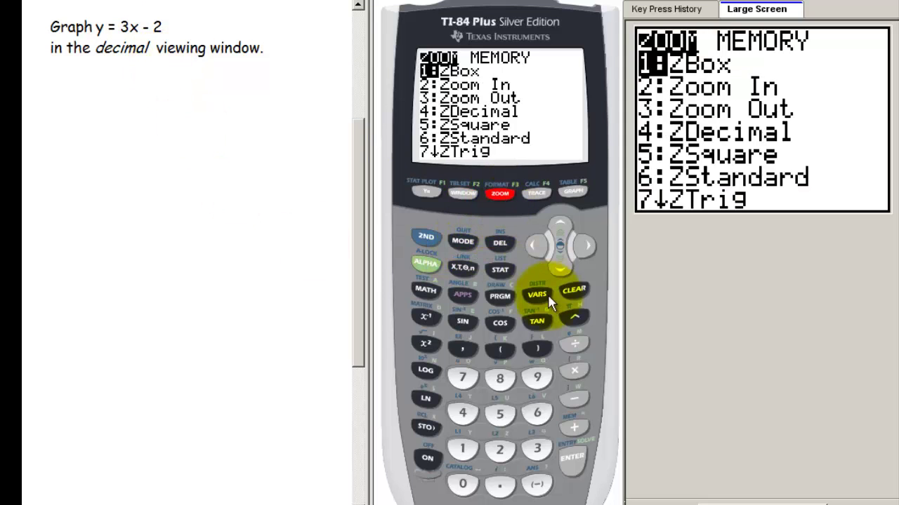
left_click(562, 269)
left_click(561, 268)
left_click(561, 268)
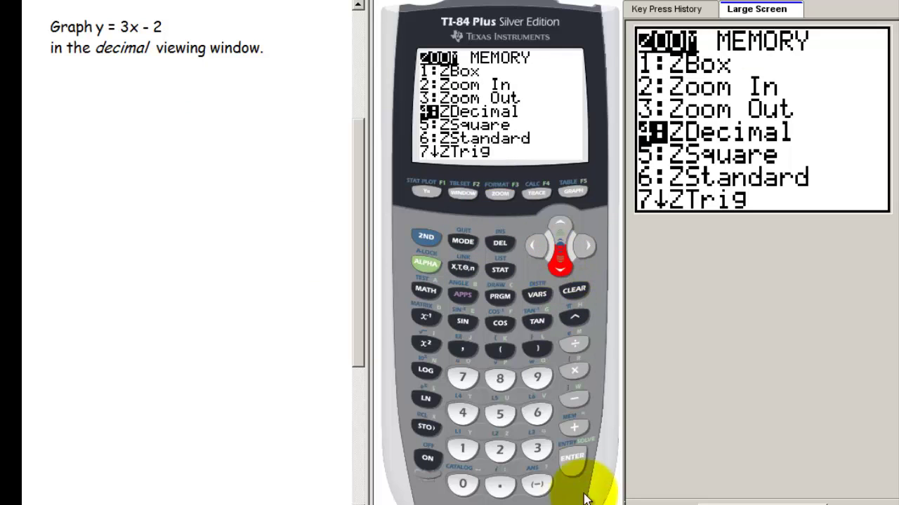
left_click(572, 460)
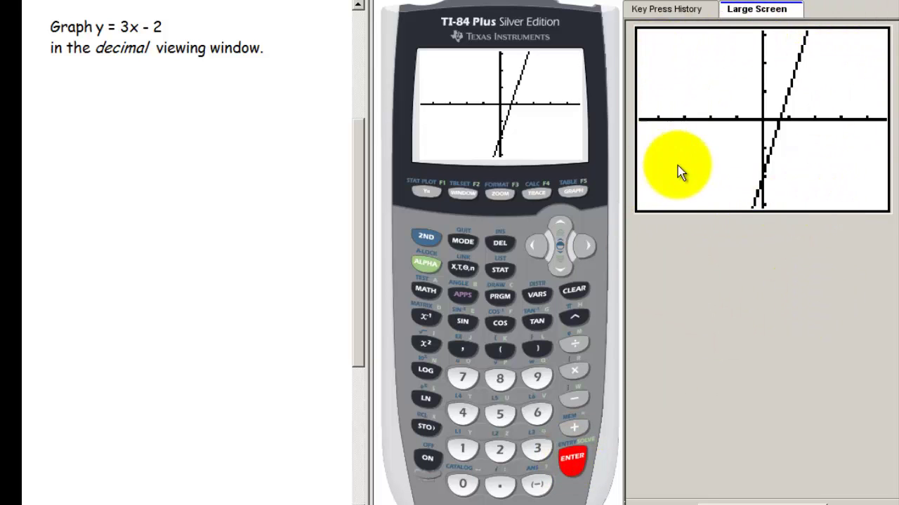
left_click(463, 197)
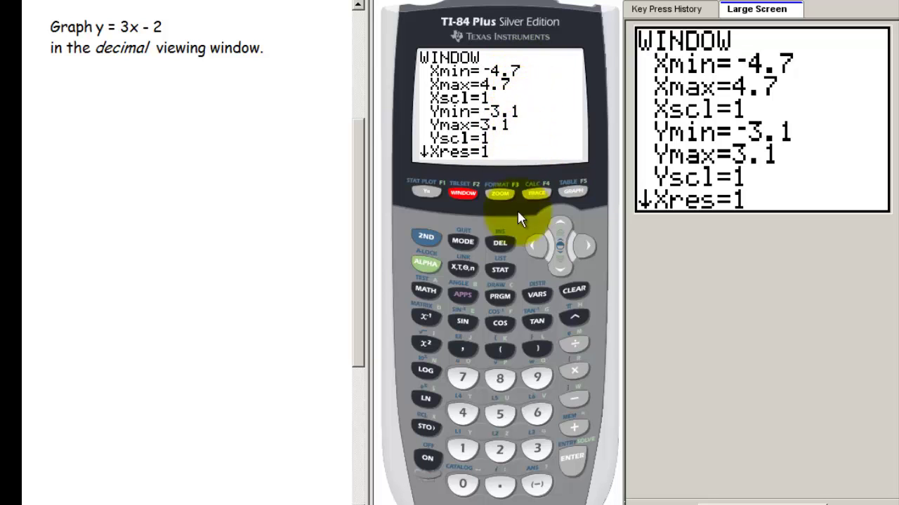
left_click(570, 193)
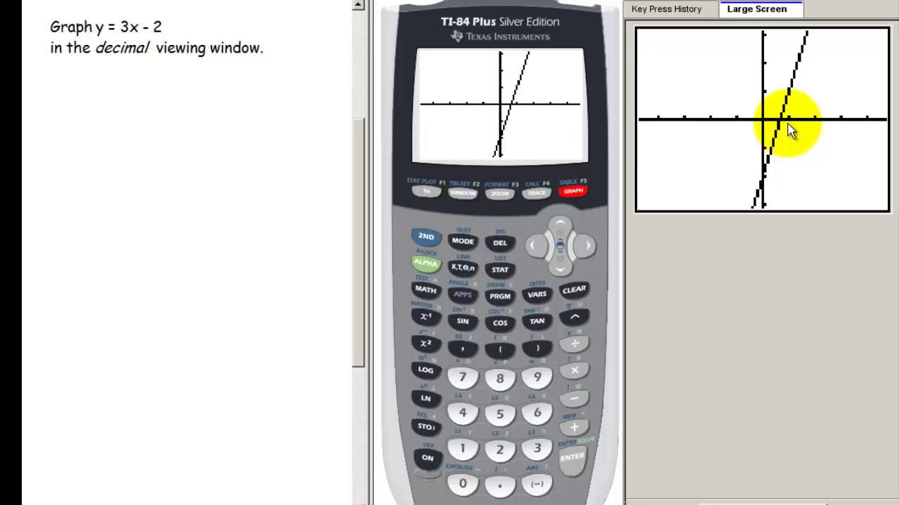
Trace the line from X=0 rightward until the readout shows X=1, Y=1
left_click(535, 195)
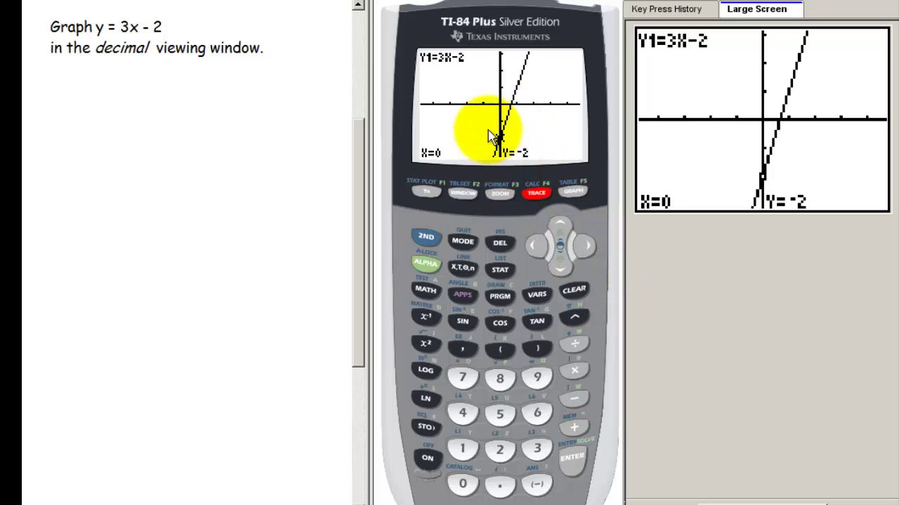
left_click(591, 245)
left_click(591, 243)
left_click(591, 243)
left_click(591, 243)
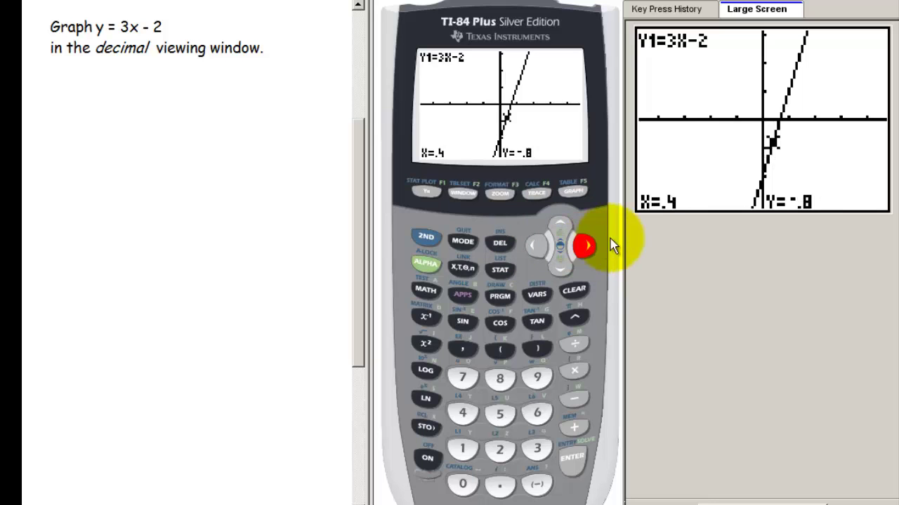
left_click(591, 244)
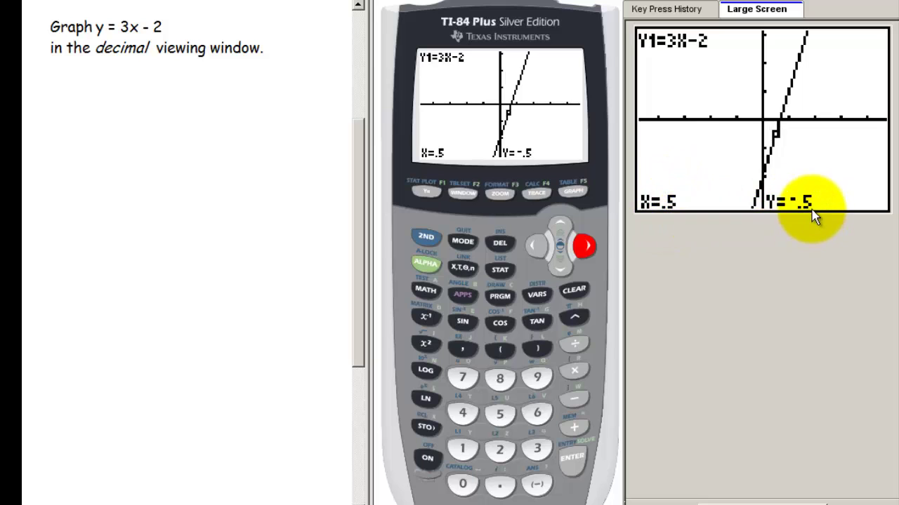
left_click(585, 246)
left_click(587, 246)
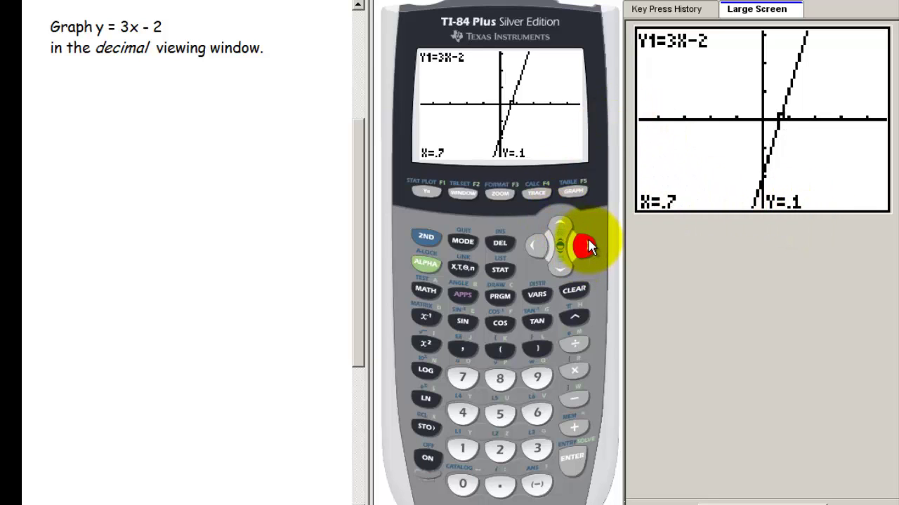
left_click(587, 245)
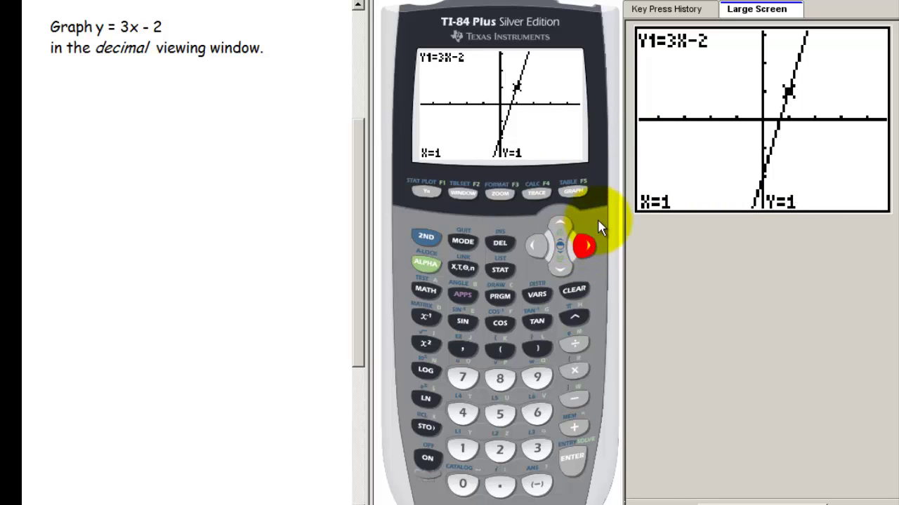
Regraph with ZStandard and trace right to X=1.0638298, Y=1.1914894
left_click(500, 194)
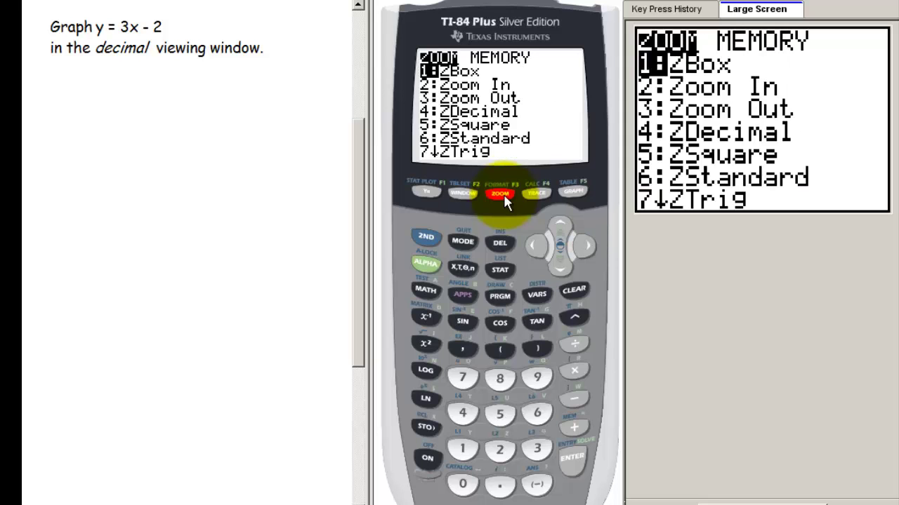
left_click(561, 266)
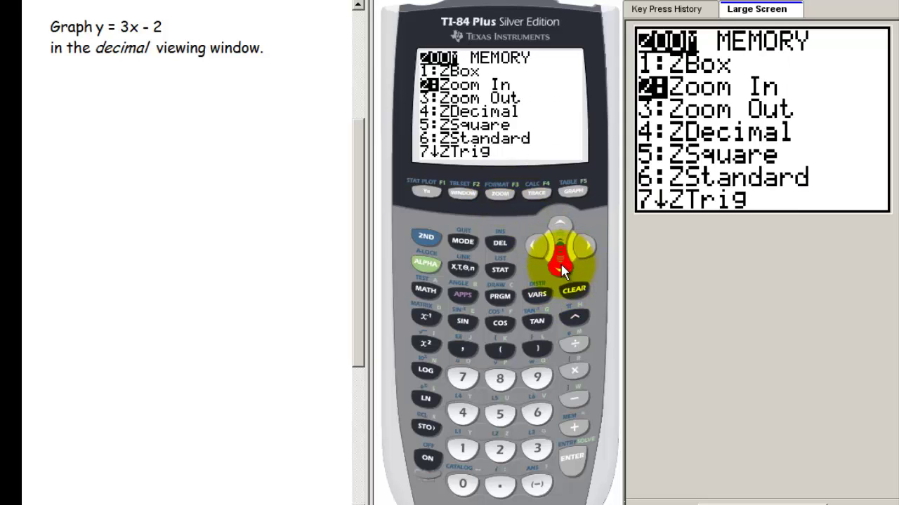
left_click(560, 266)
left_click(561, 266)
left_click(561, 265)
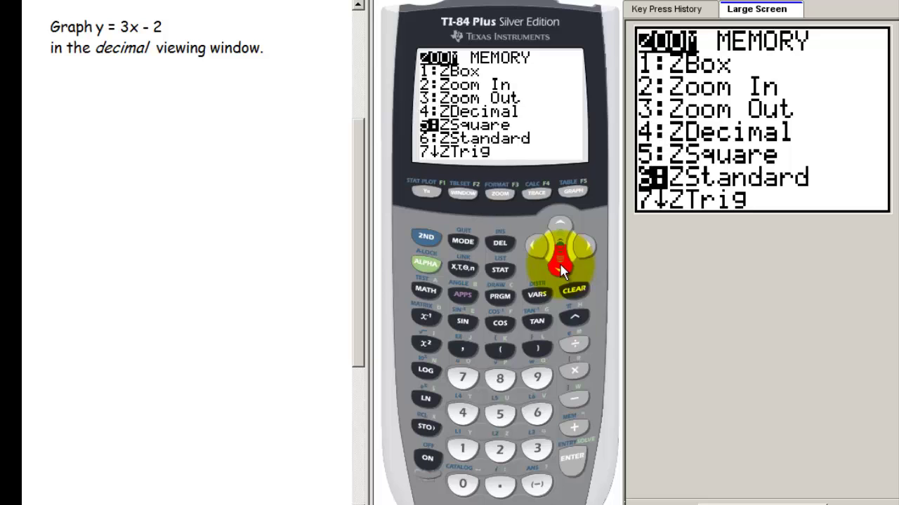
key("F4")
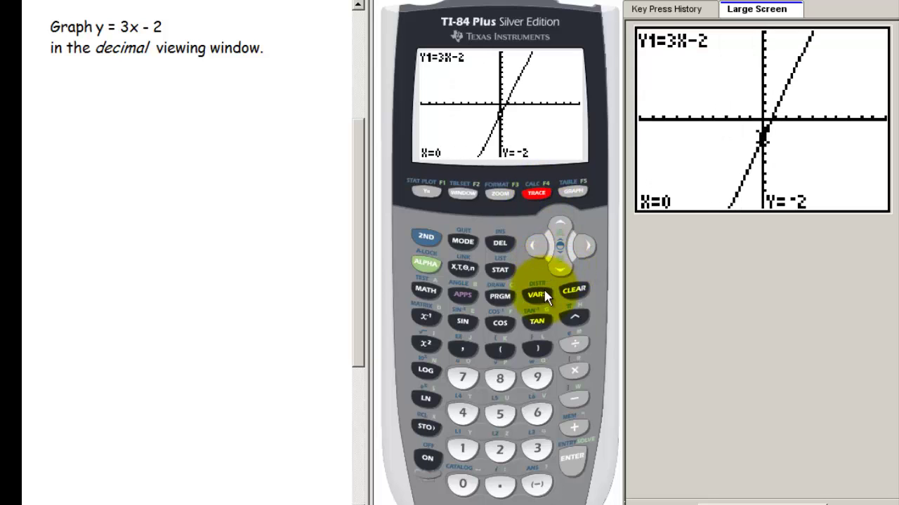
left_click(591, 245)
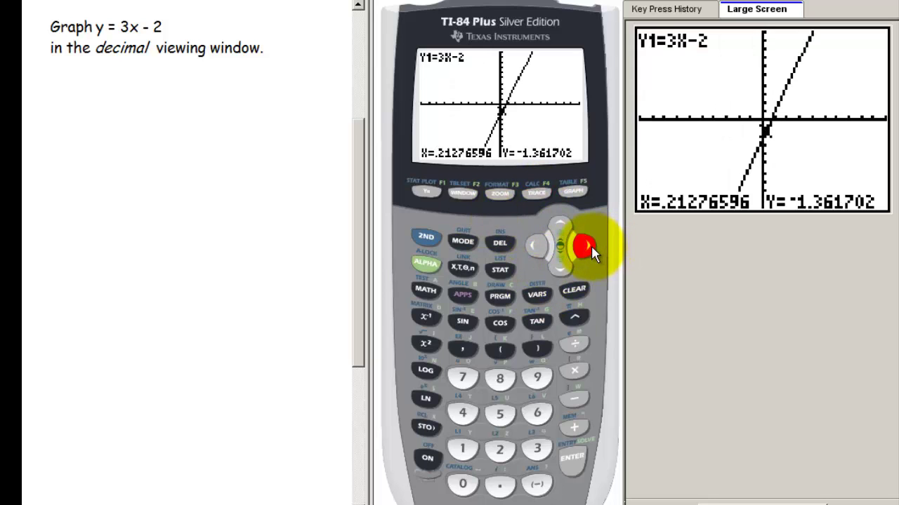
left_click(591, 245)
left_click(591, 245)
left_click(591, 245)
left_click(591, 245)
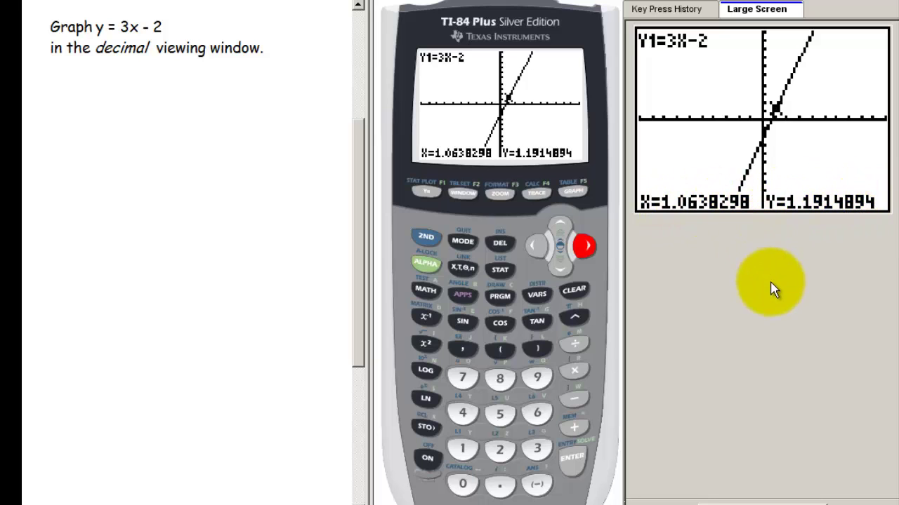
Choose 4:ZDecimal and trace right in 0.1 steps to X=.8, Y=.4
left_click(498, 193)
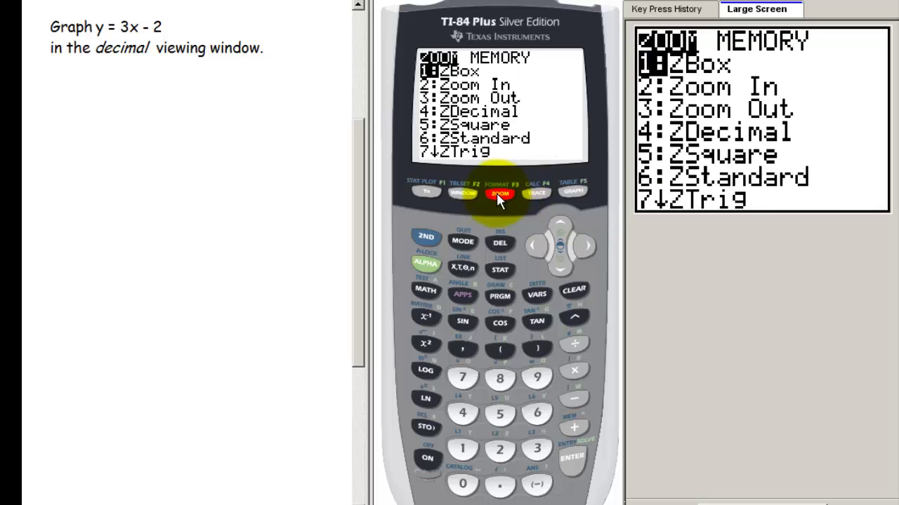
left_click(462, 414)
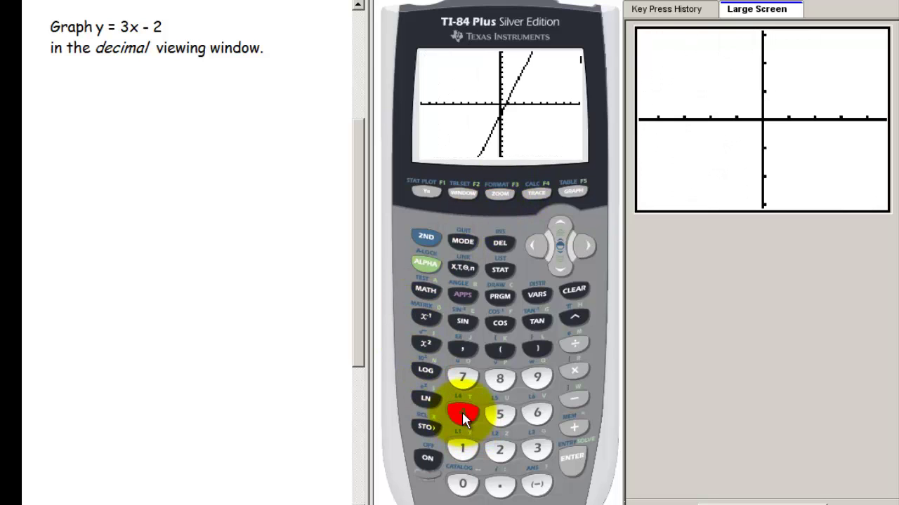
left_click(531, 200)
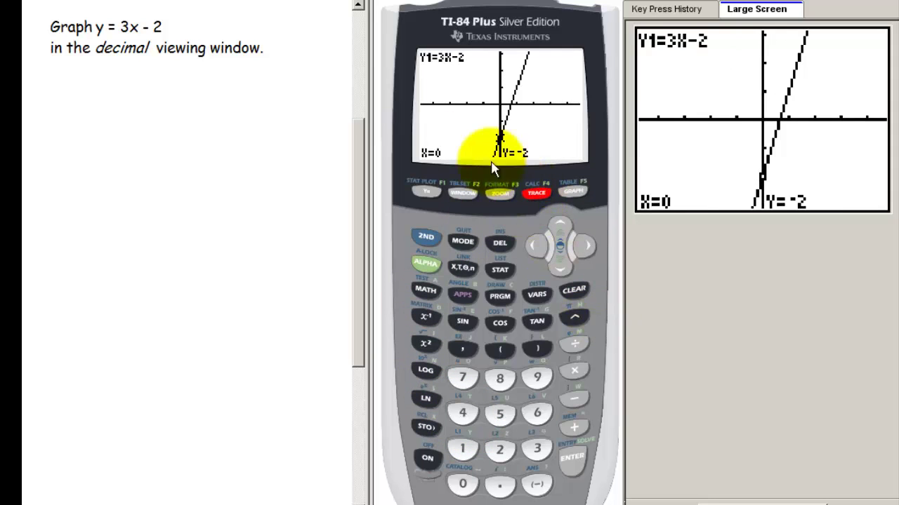
left_click(585, 246)
left_click(584, 245)
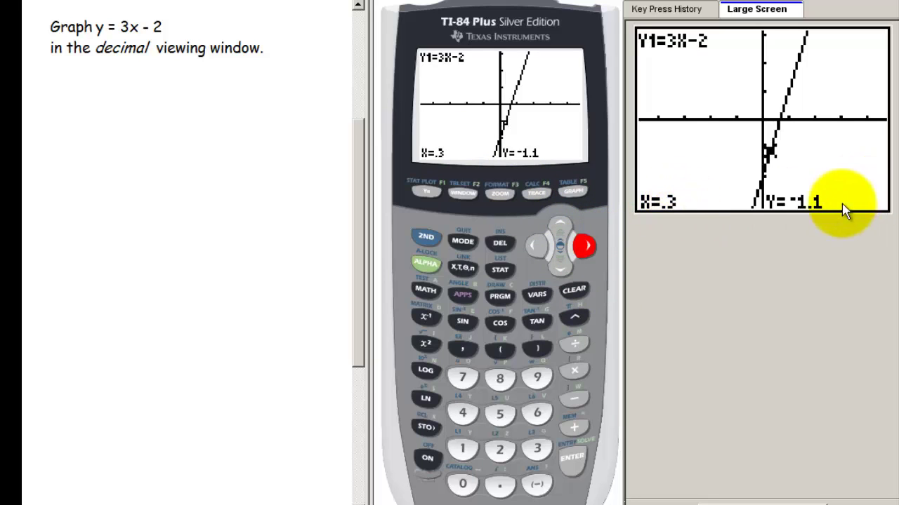
left_click(580, 247)
left_click(580, 247)
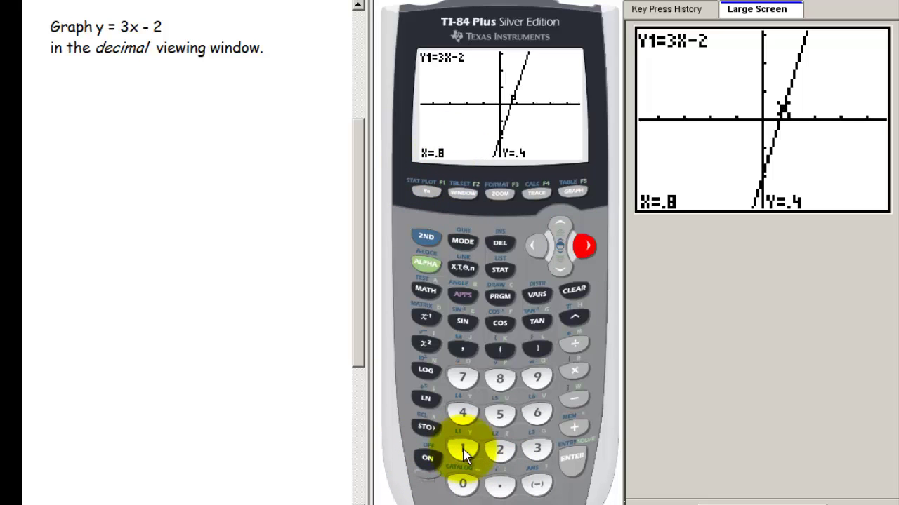
Jump the trace to X=1.5 to read Y=2.5, then clear it back to the plain graph
left_click(585, 247)
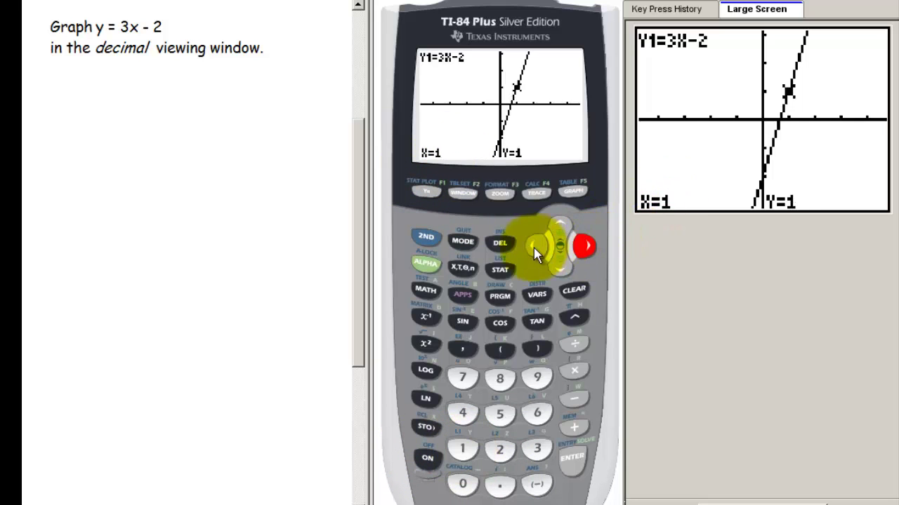
left_click(535, 251)
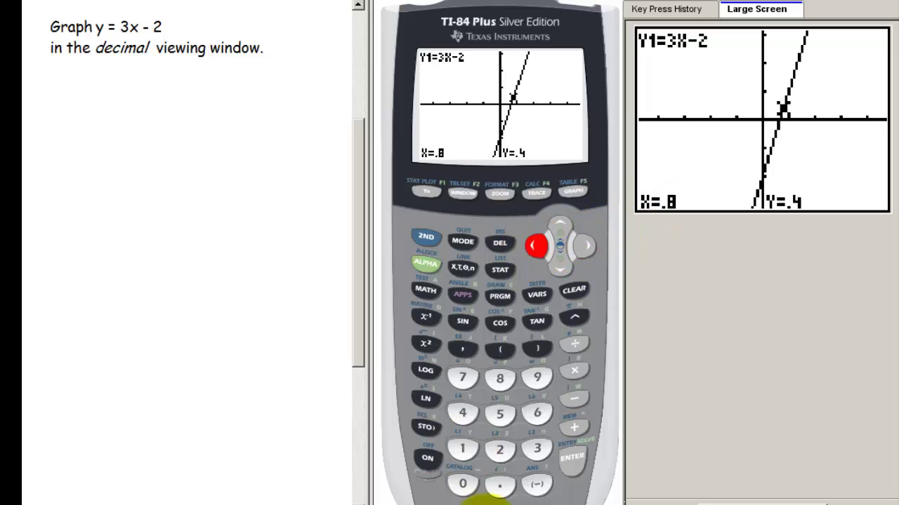
left_click(463, 452)
left_click(500, 484)
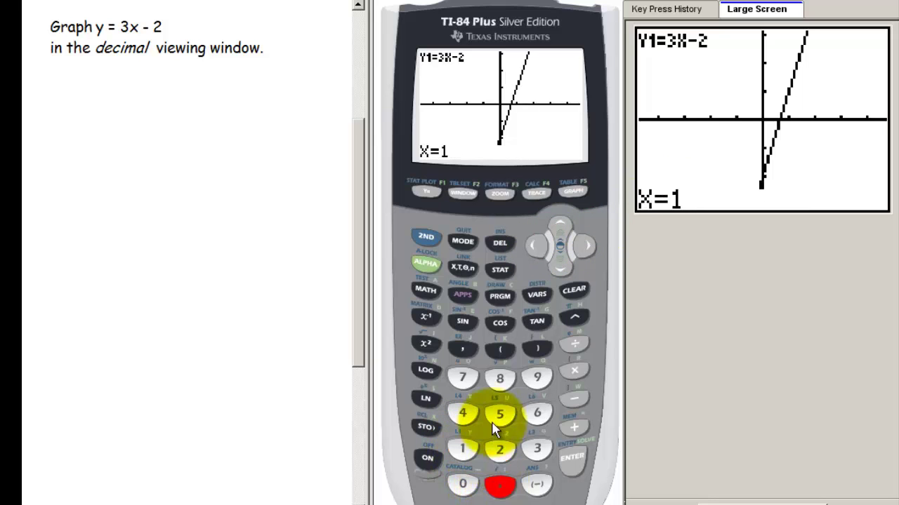
left_click(499, 414)
left_click(573, 460)
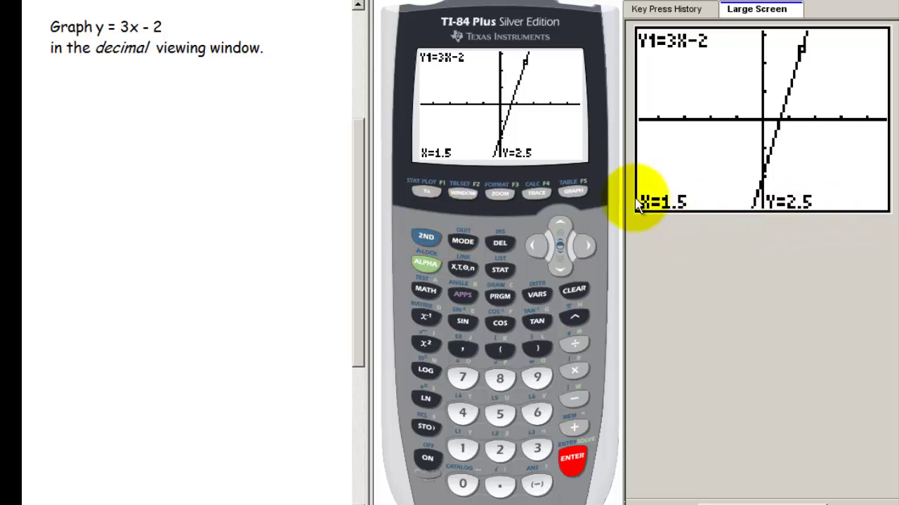
left_click(573, 192)
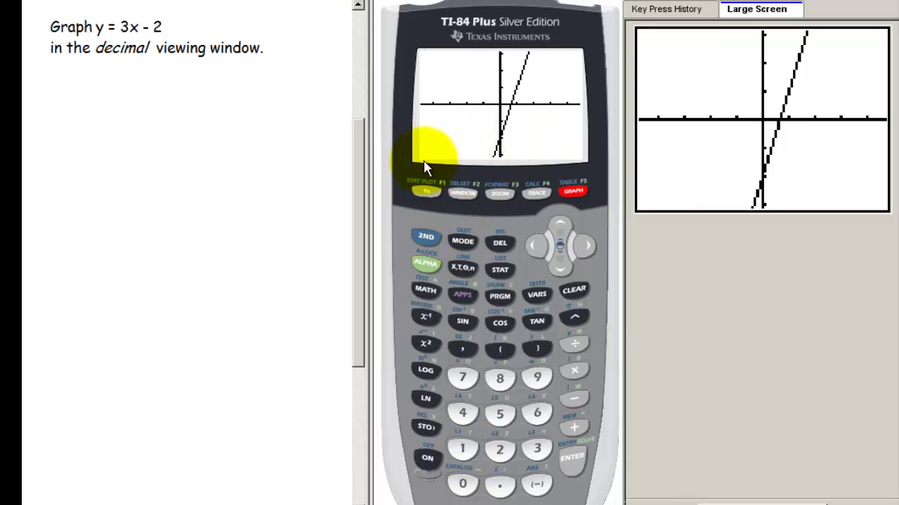
Enter 1.5, redraw the graph and trace to show X=1.5, Y=2.5
left_click(462, 448)
left_click(501, 490)
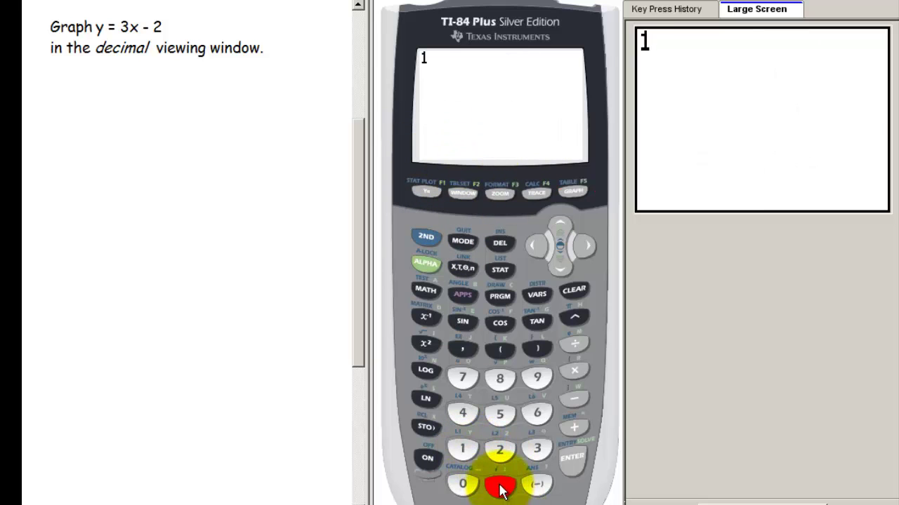
left_click(509, 417)
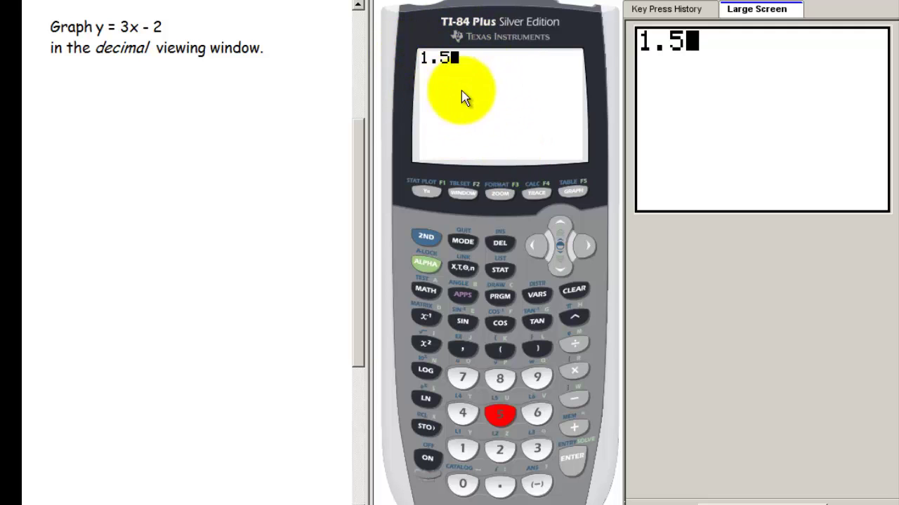
left_click(575, 192)
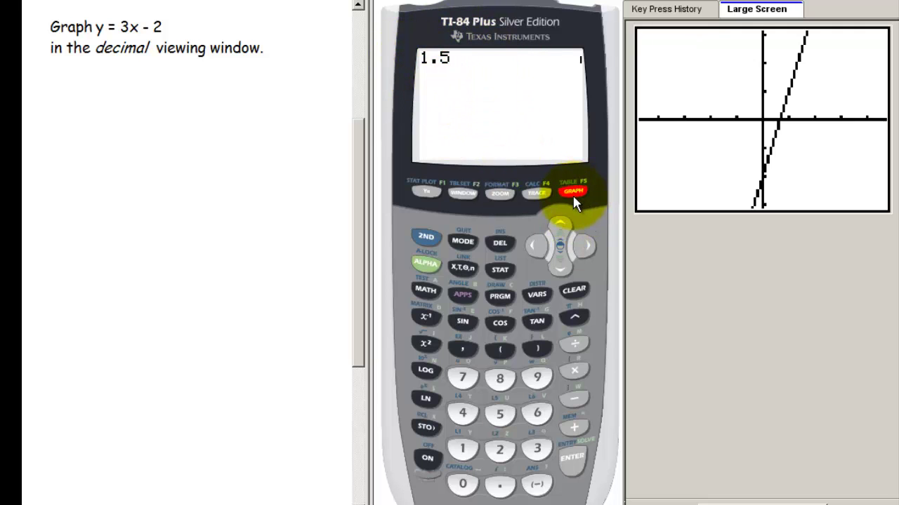
left_click(535, 195)
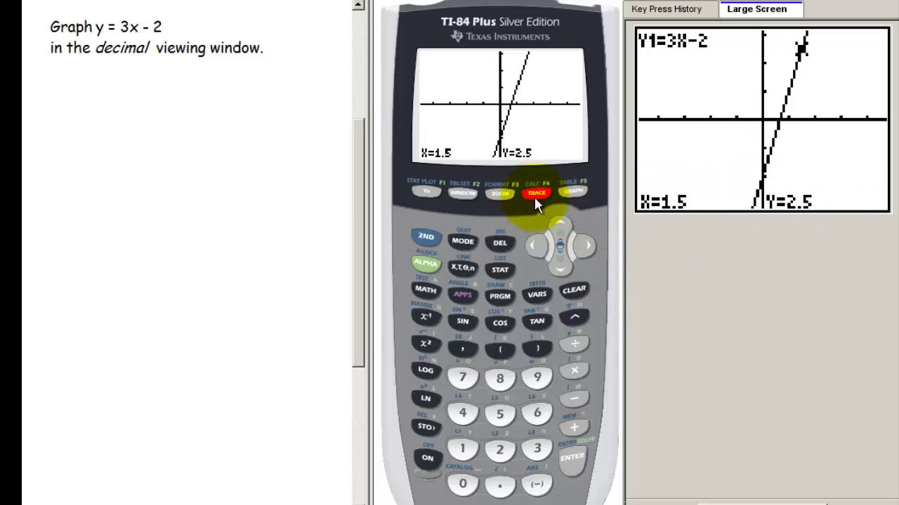
Trace the line to x = 2.5, reading y = 5.5
left_click(500, 449)
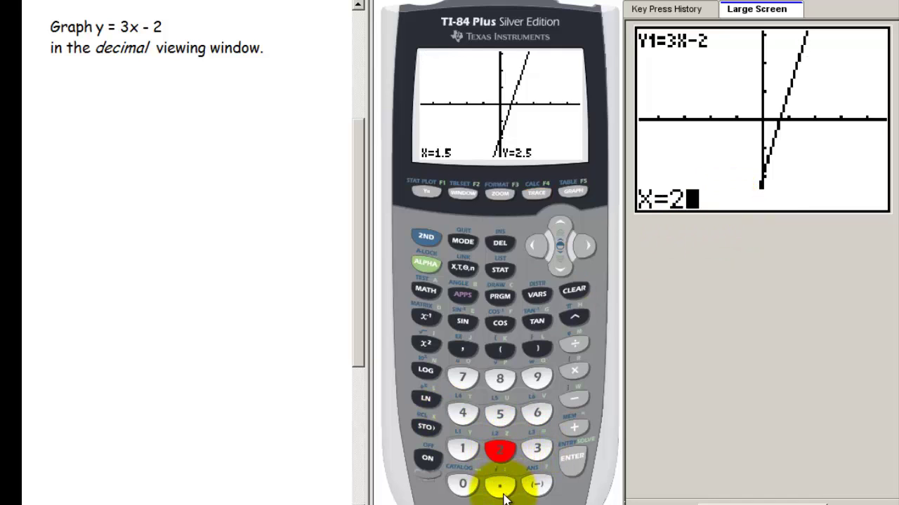
left_click(500, 484)
left_click(499, 414)
left_click(572, 458)
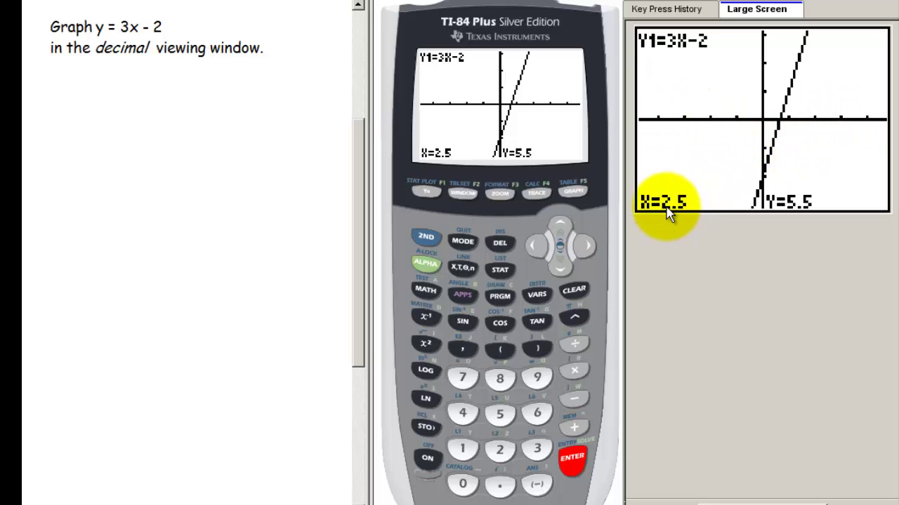
Try tracing to x = 5, quit the ERR:INVALID message, and redraw the graph
left_click(500, 420)
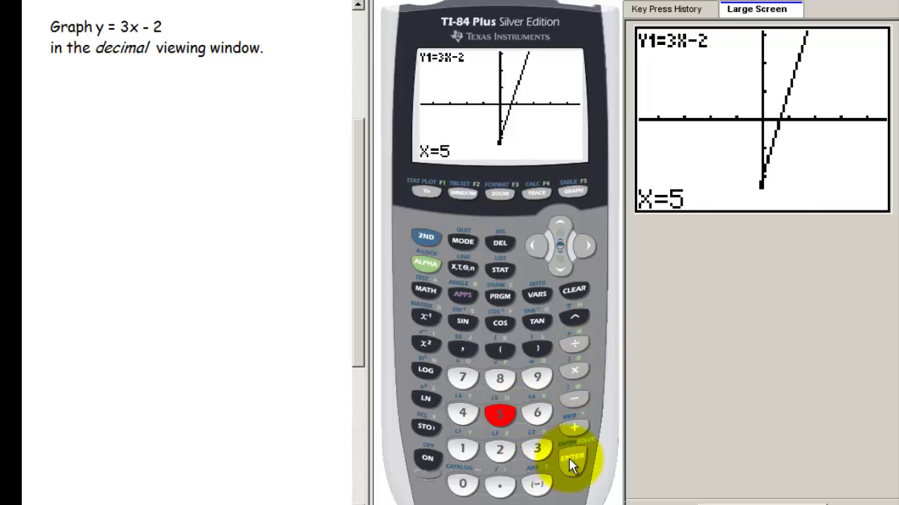
left_click(572, 459)
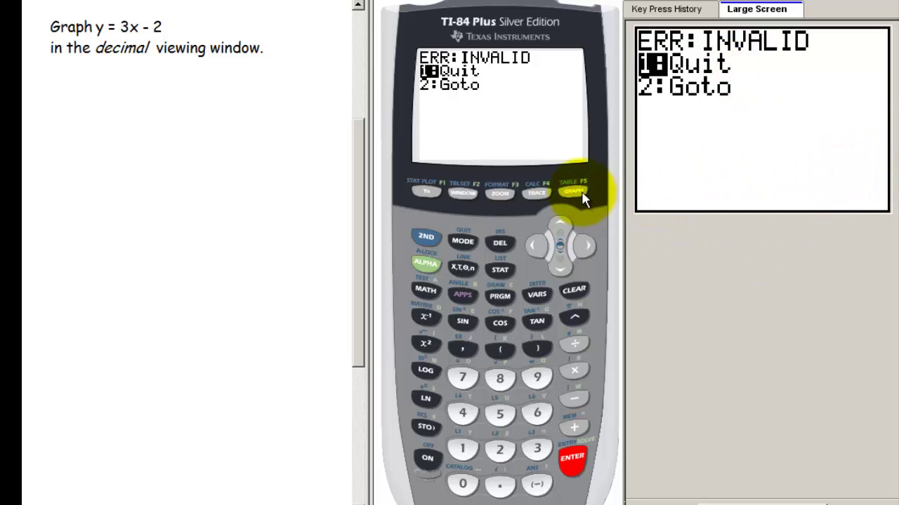
left_click(572, 458)
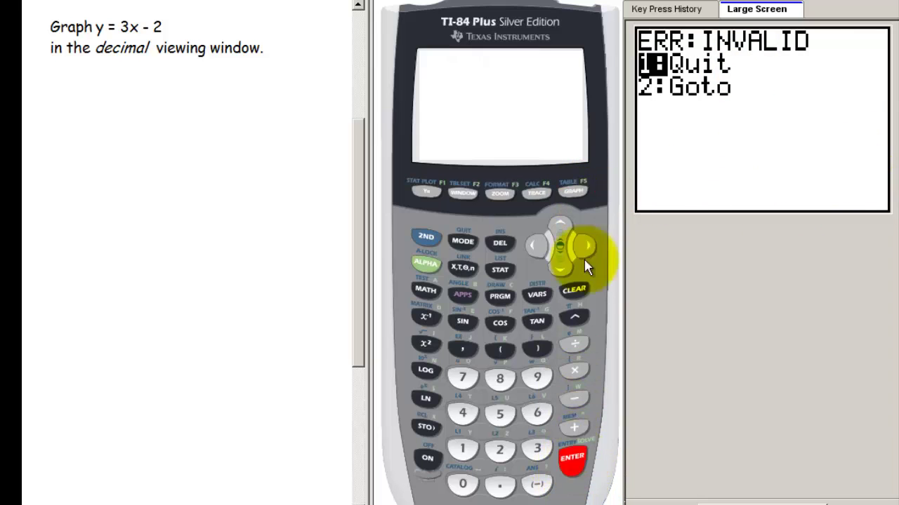
left_click(573, 190)
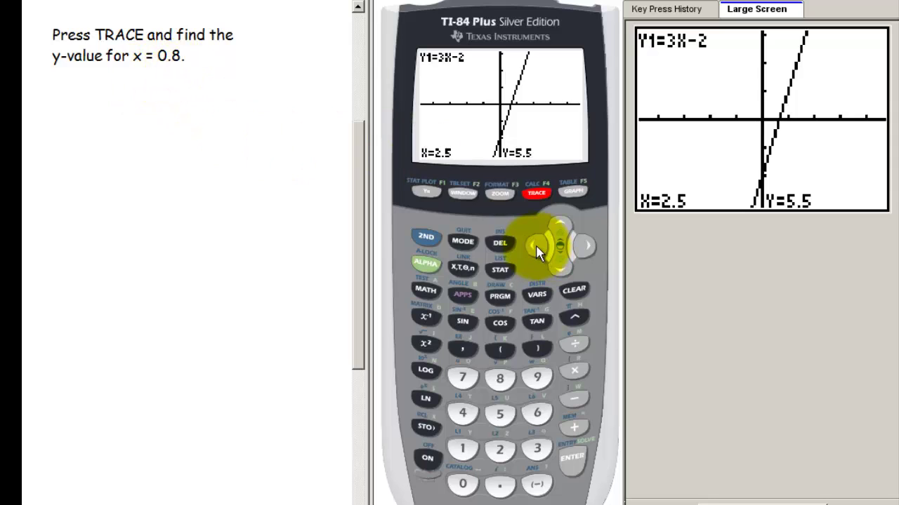
Trace y = 3x − 2 to x = .8 to read Y = .4, then advance the notes to the TABLE exercise
left_click_drag(535, 244, 535, 244)
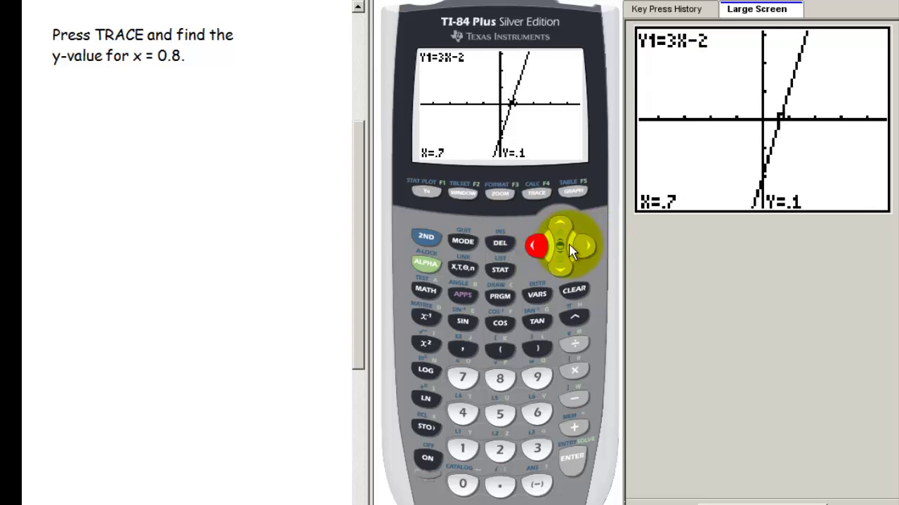
left_click(585, 247)
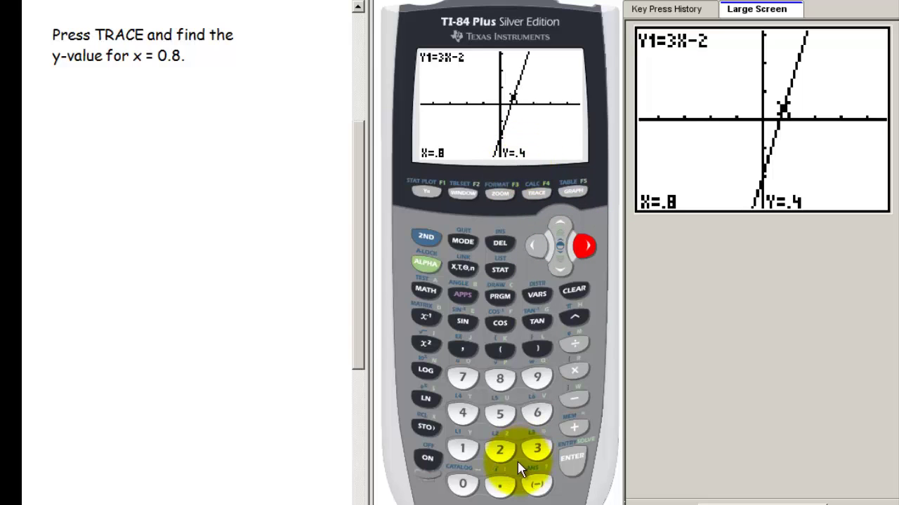
left_click(500, 484)
left_click(502, 382)
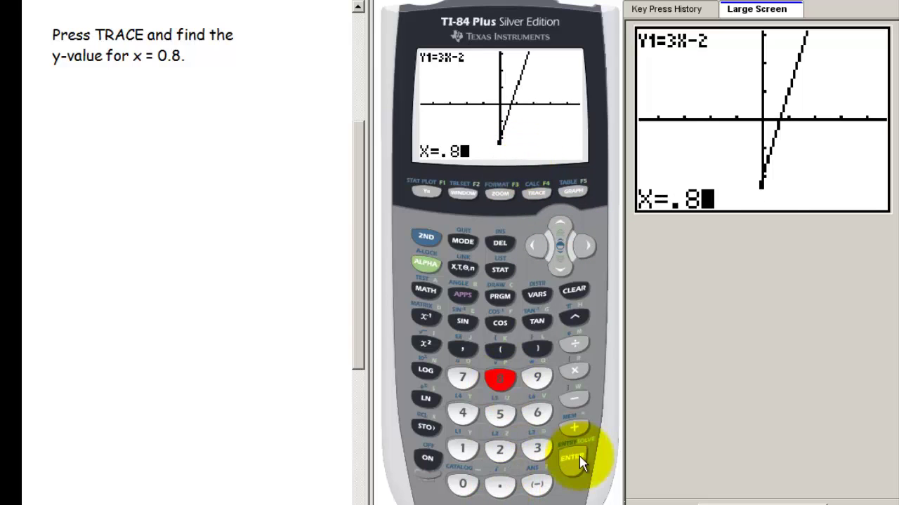
left_click(577, 462)
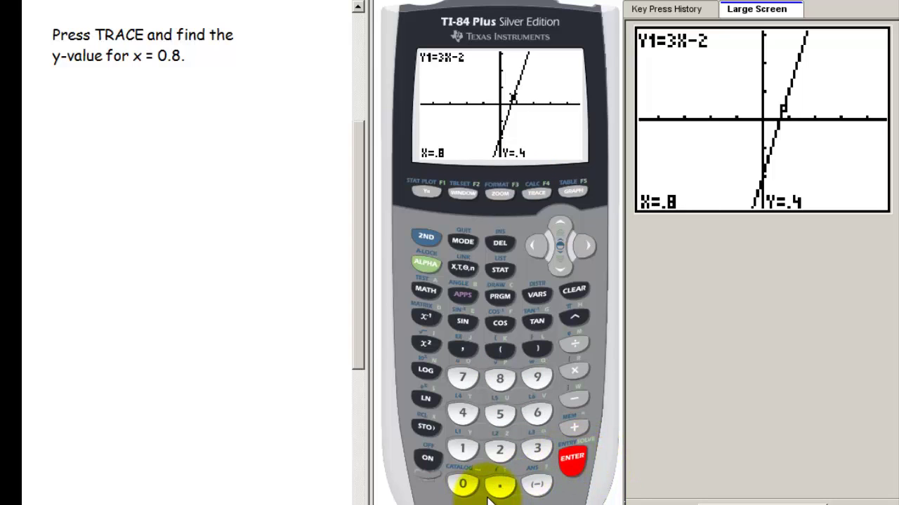
key("Page_Down")
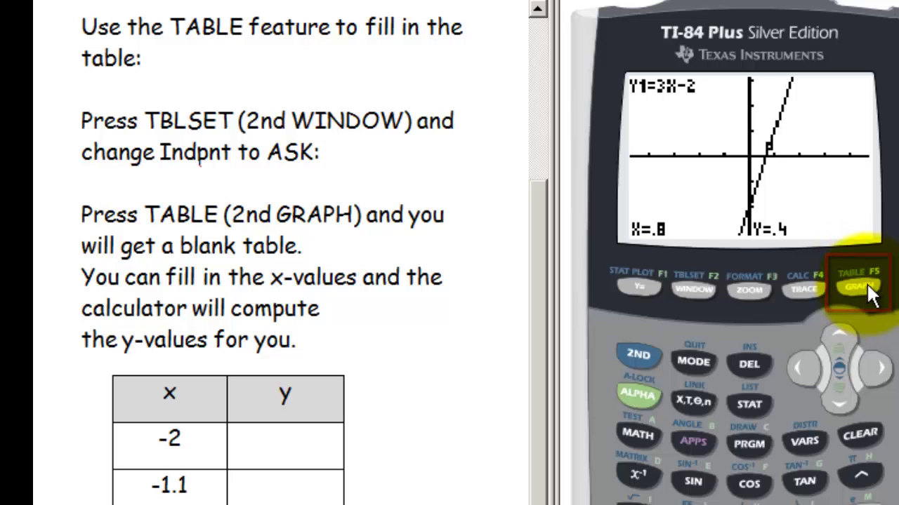
Bring up the TABLE SETUP screen with 2nd WINDOW
left_click(628, 361)
left_click(705, 286)
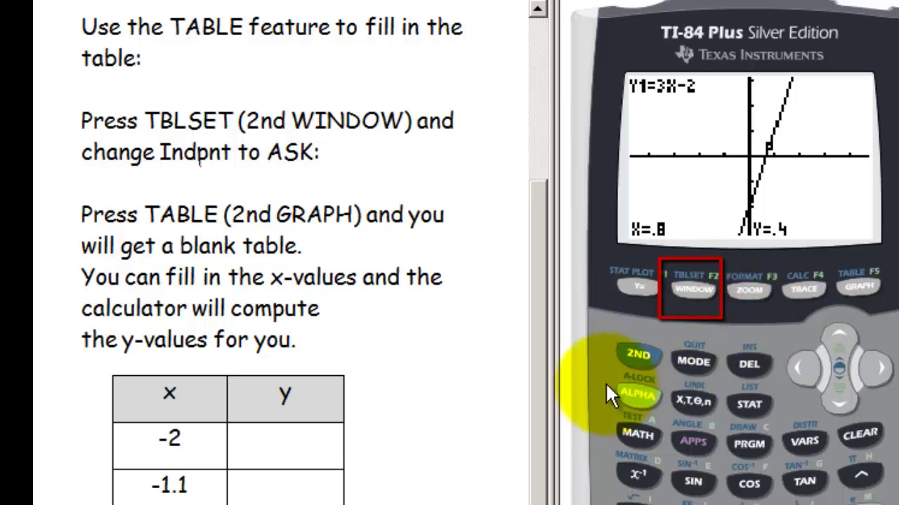
left_click(639, 354)
left_click(682, 284)
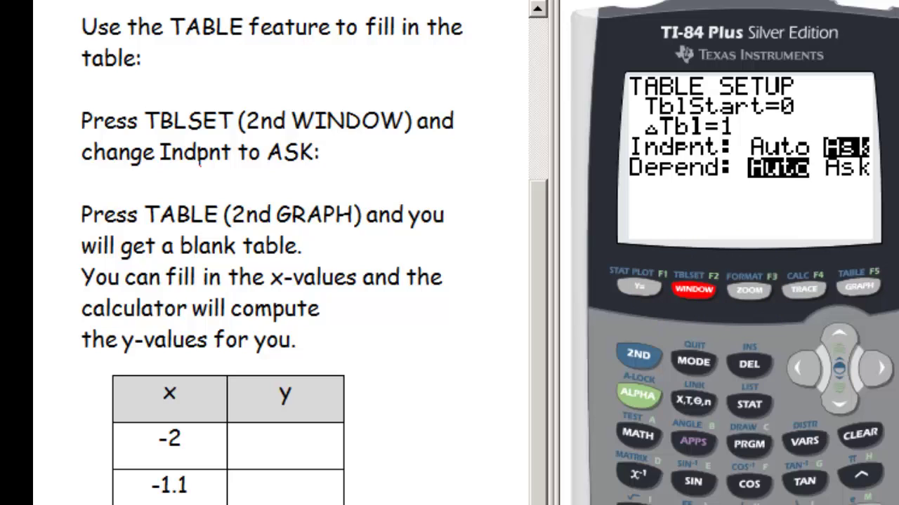
Change the table's Indpnt setting from Auto to Ask
left_click(865, 372)
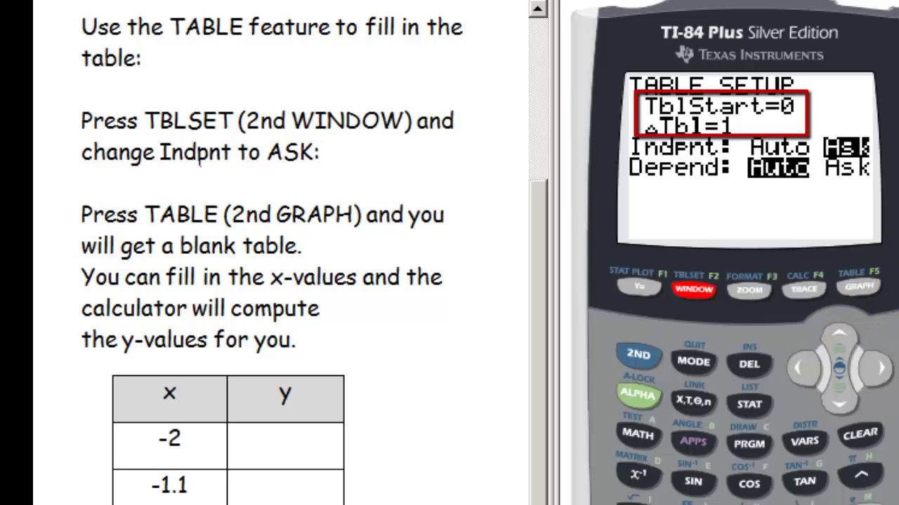
left_click(831, 391)
key("1")
key("Down")
key("Right")
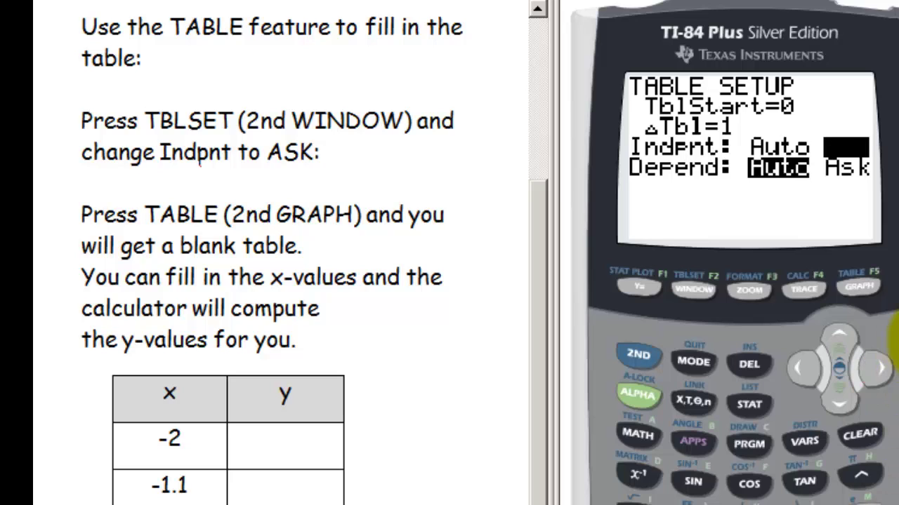
left_click(807, 365)
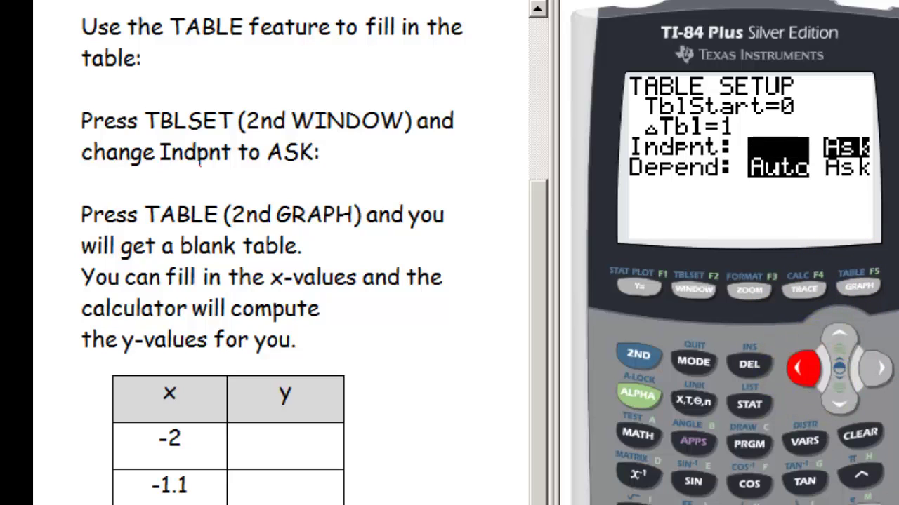
left_click(876, 368)
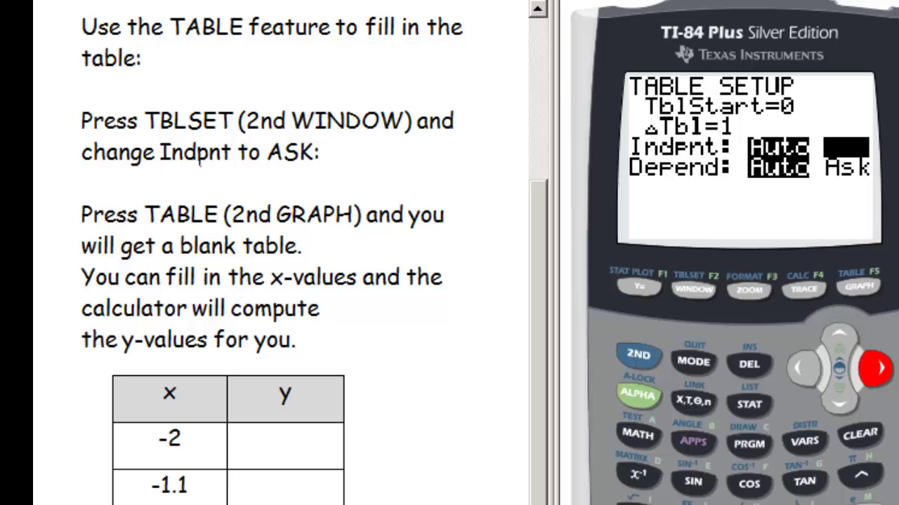
key("Return")
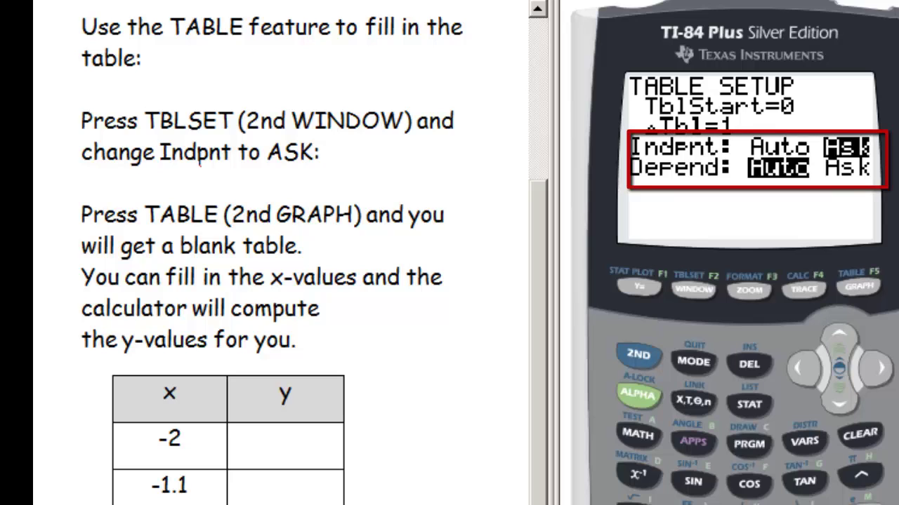
left_click(646, 351)
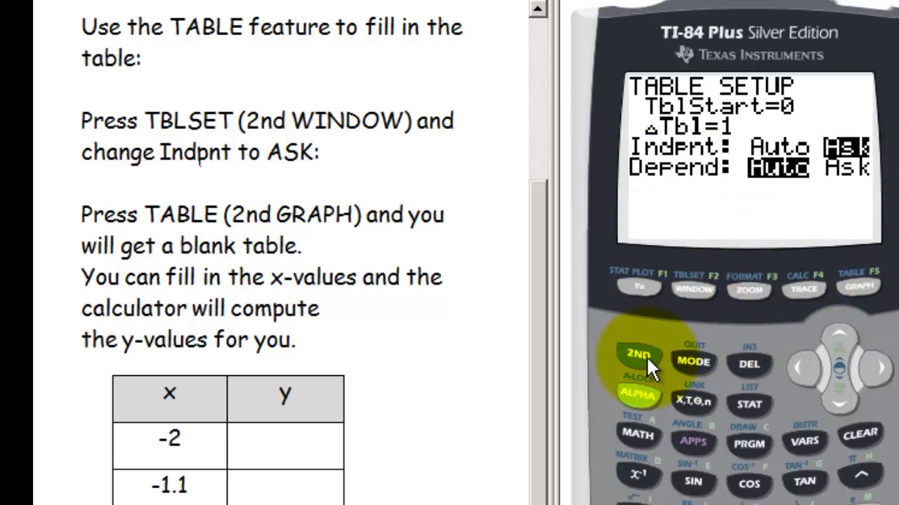
Open the table and delete the leftover x-values, leaving only X=3 with Y1=7
left_click(861, 287)
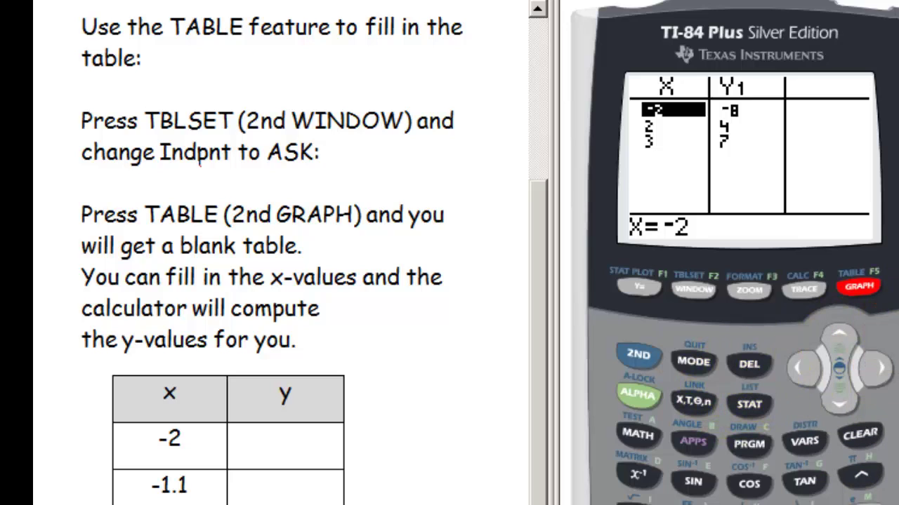
left_click(750, 362)
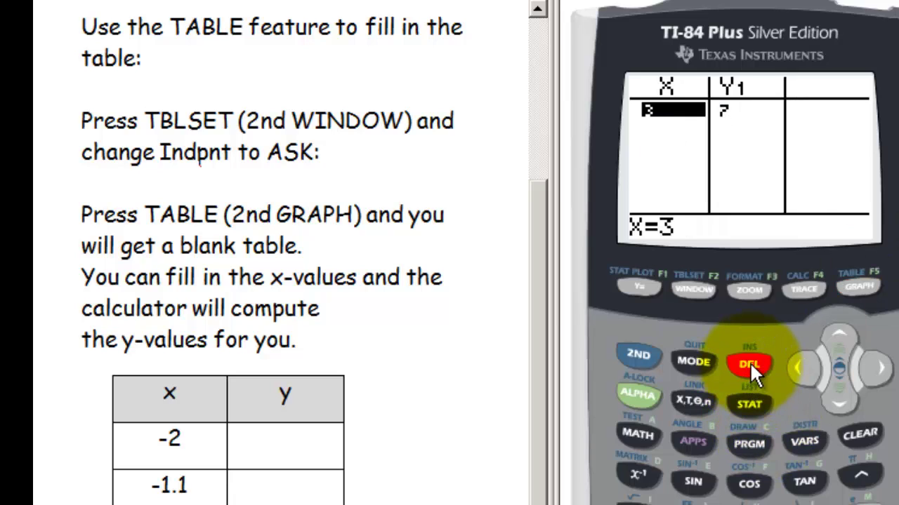
left_click(750, 361)
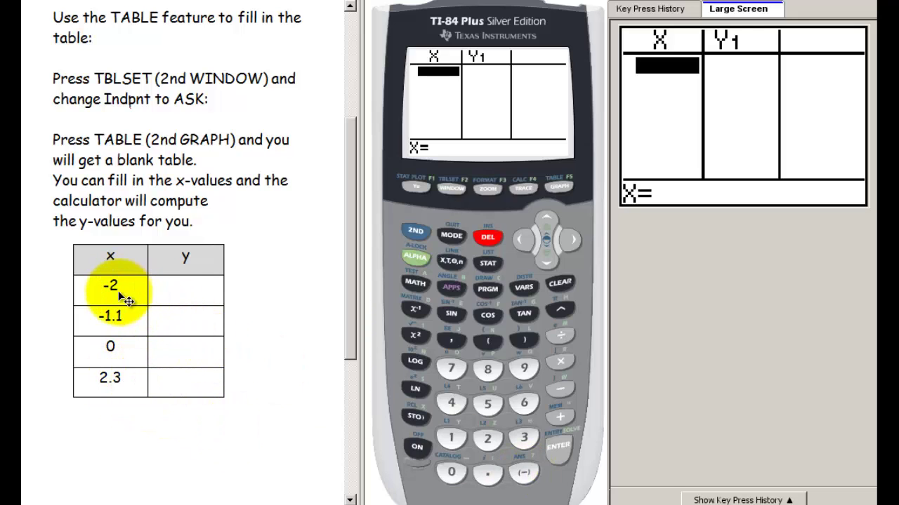
Enter x = -2 in the table so Y1 shows -8
left_click(526, 476)
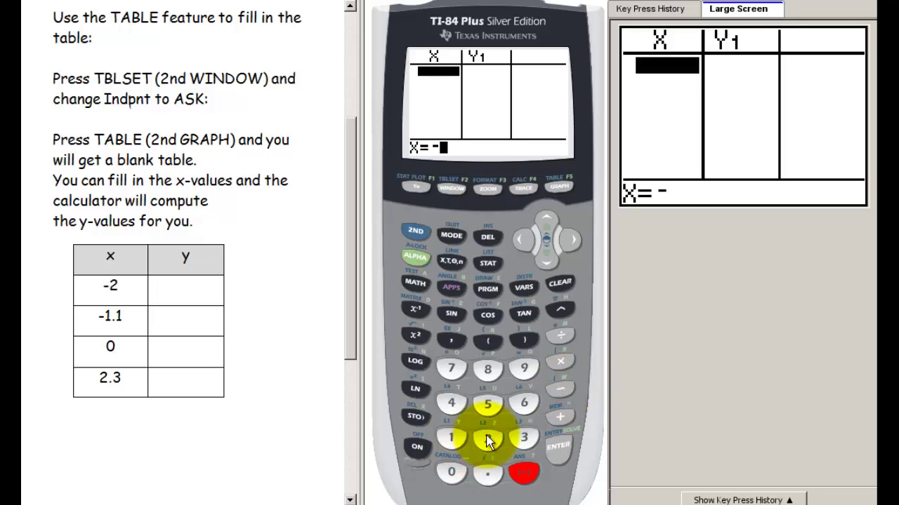
left_click(489, 440)
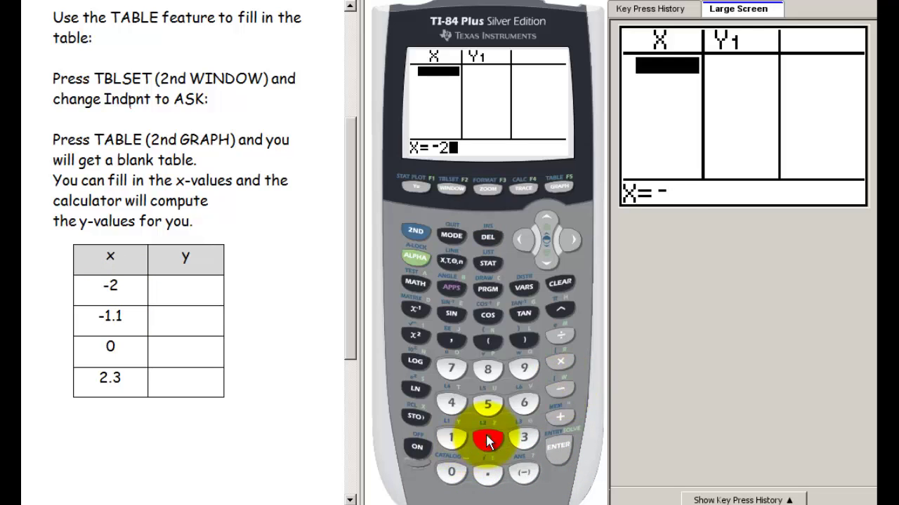
left_click(558, 450)
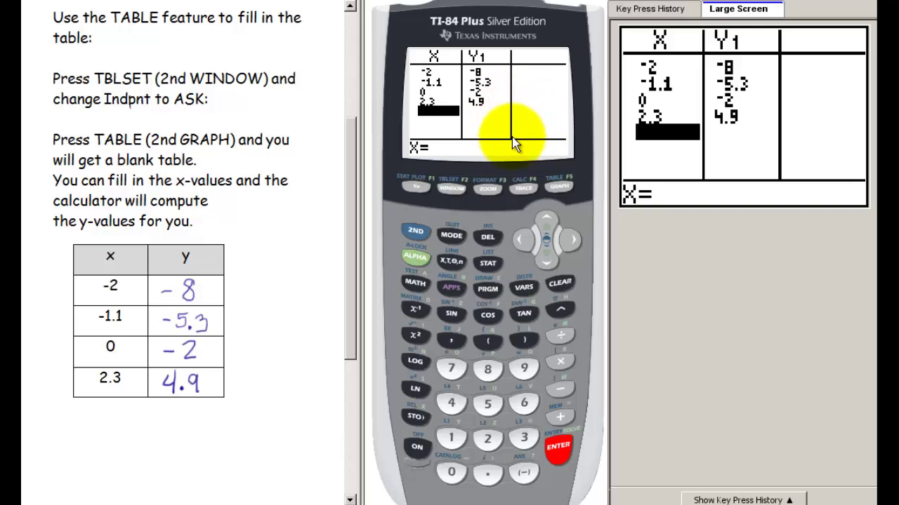
In TABLE SETUP, put Indpnt back on Auto
left_click(414, 234)
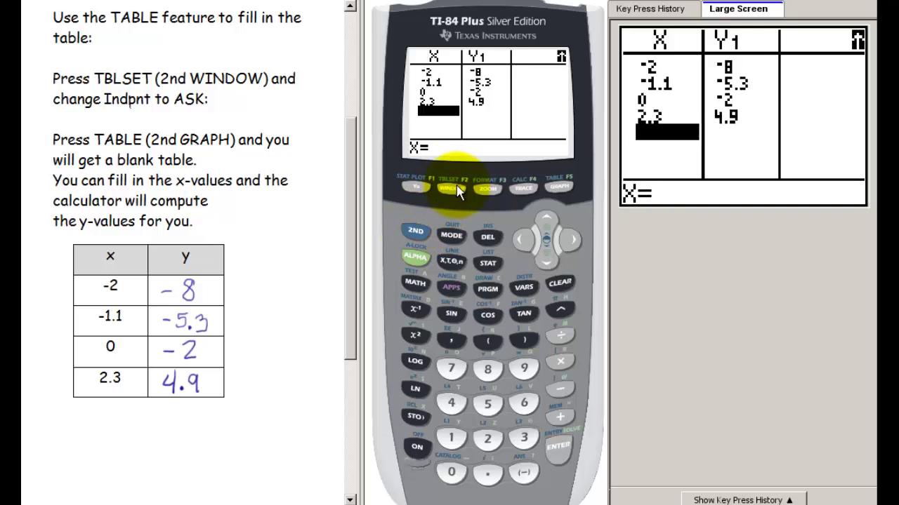
left_click(448, 188)
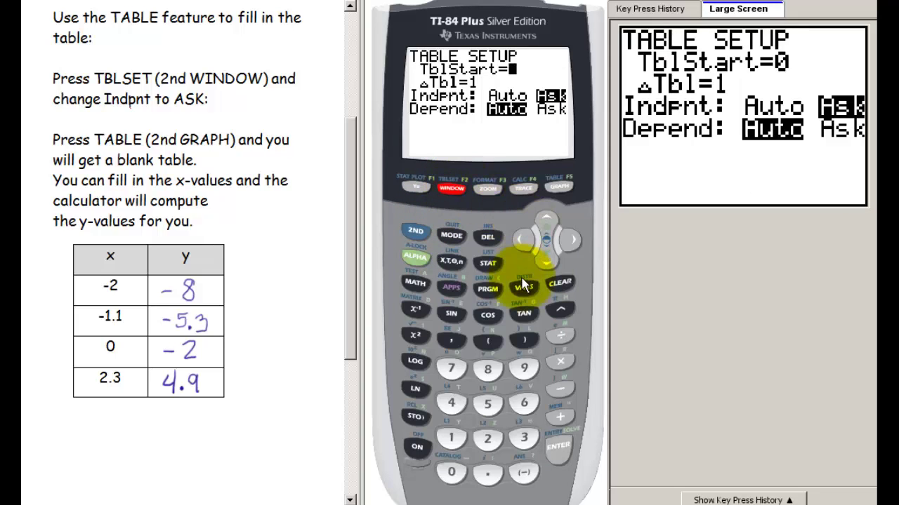
left_click(548, 264)
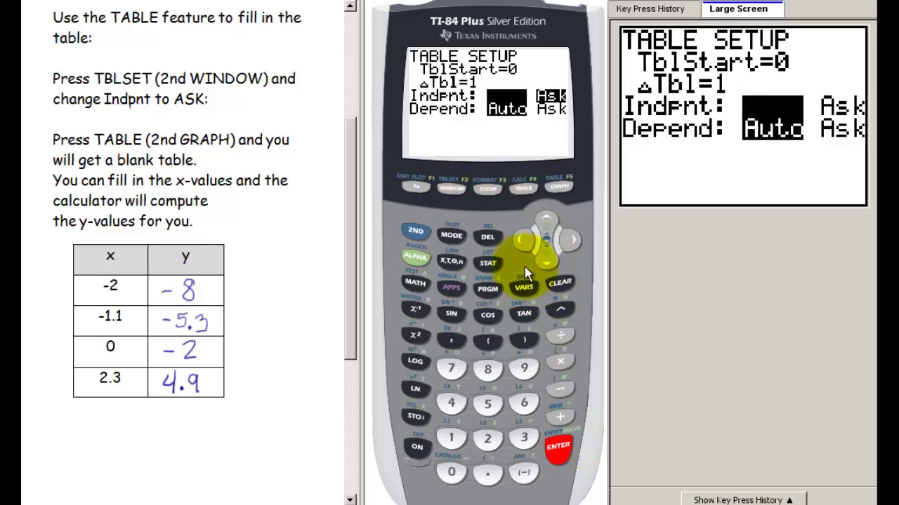
left_click(545, 220)
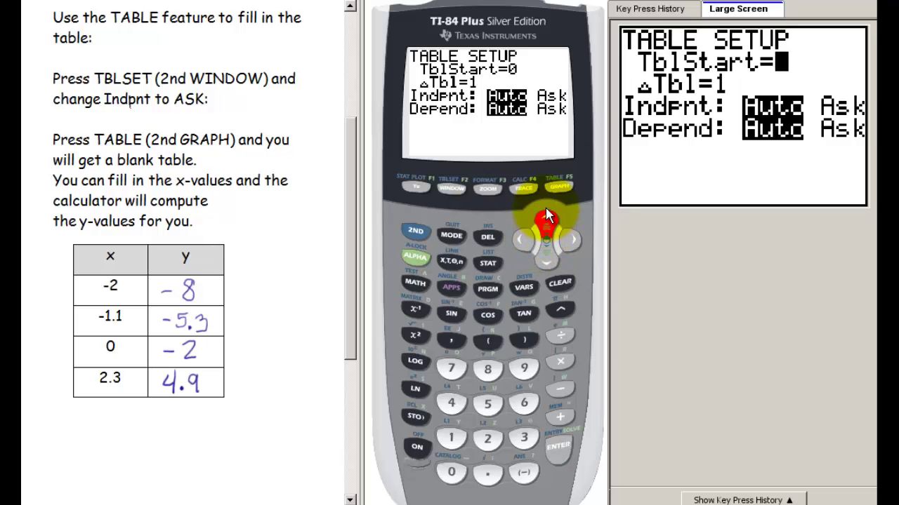
Set TblStart to -2 and ΔTbl to .5, then display the automatic table
left_click(524, 473)
left_click(489, 435)
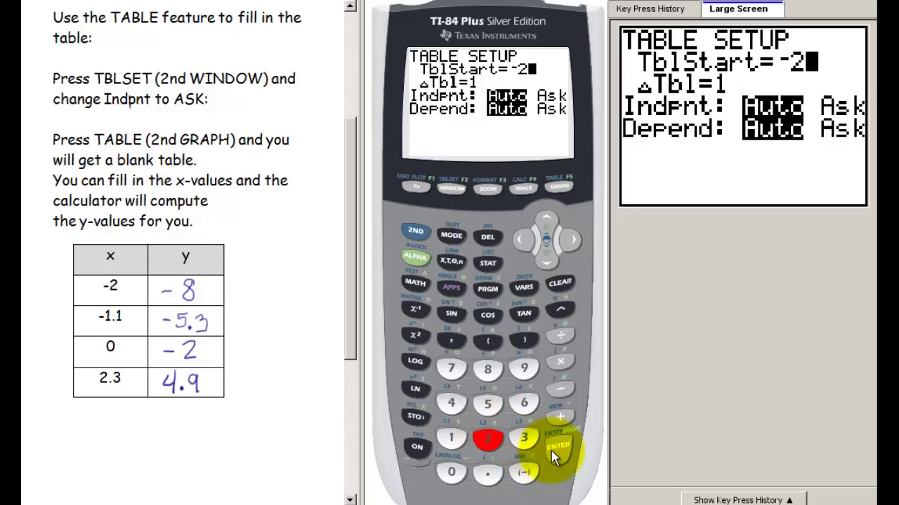
left_click(563, 447)
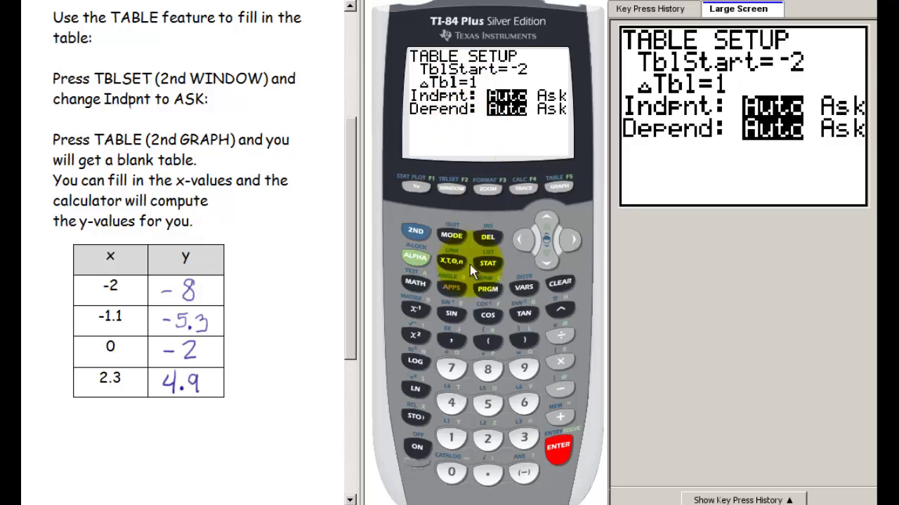
left_click(487, 469)
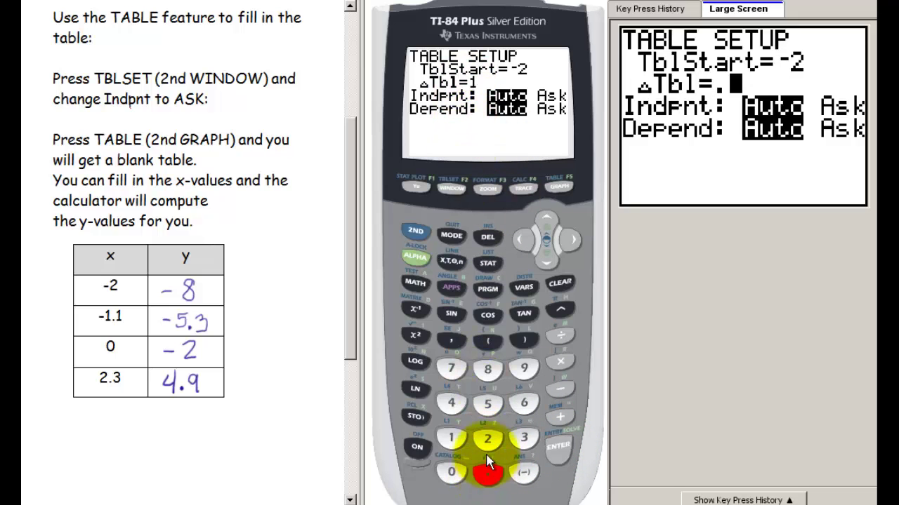
left_click(487, 404)
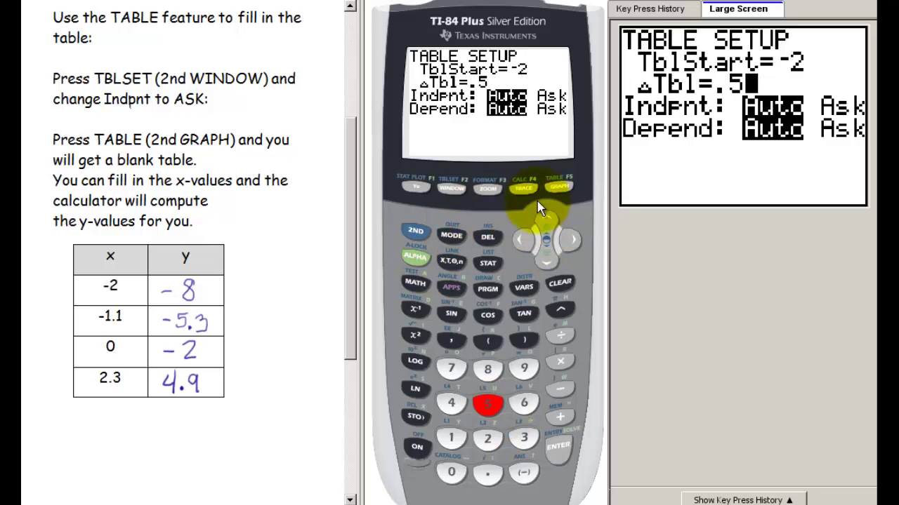
left_click(414, 232)
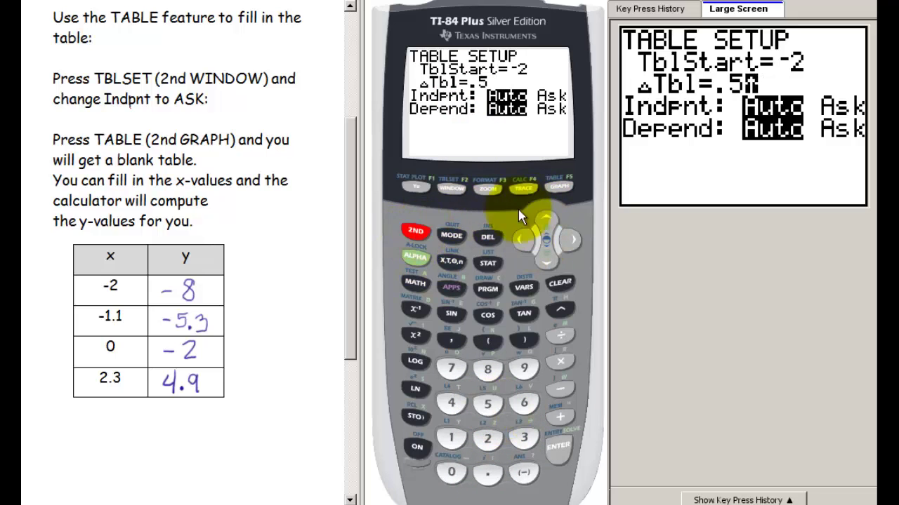
left_click(561, 186)
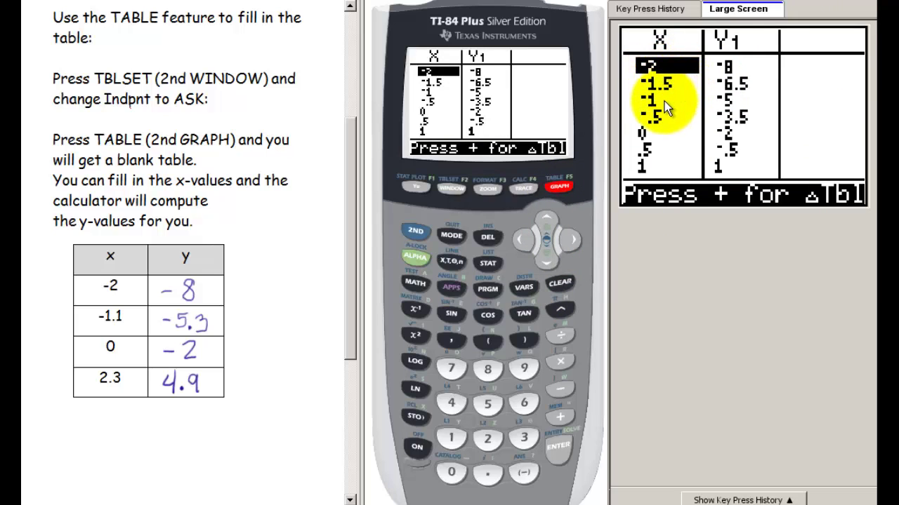
Scroll the automatic table down from x = -1.5 to x = 3.5, then back up
left_click(546, 259)
left_click(547, 259)
left_click(546, 259)
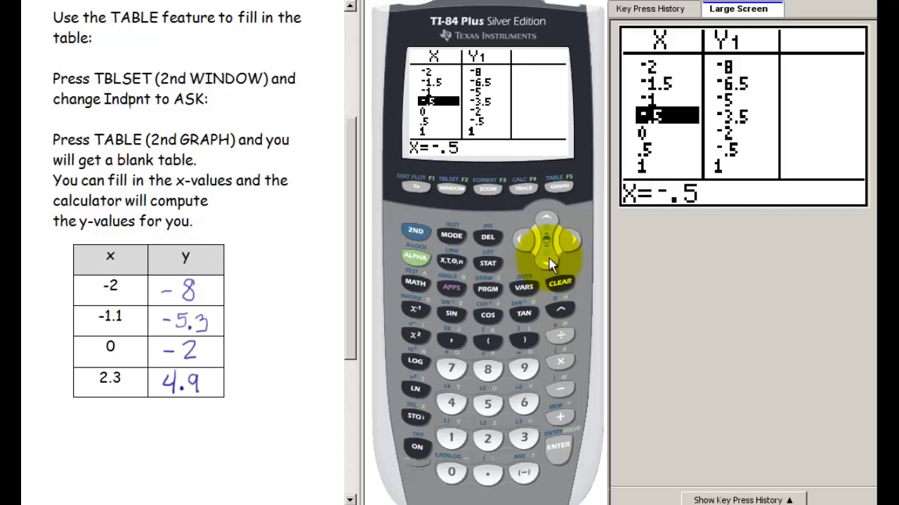
left_click(547, 258)
left_click(547, 259)
left_click(548, 257)
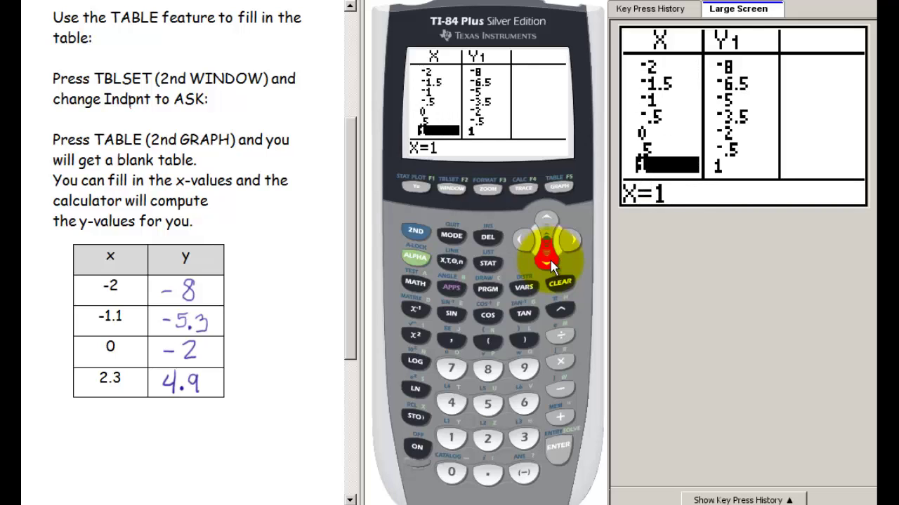
left_click(549, 259)
left_click(550, 261)
left_click(550, 261)
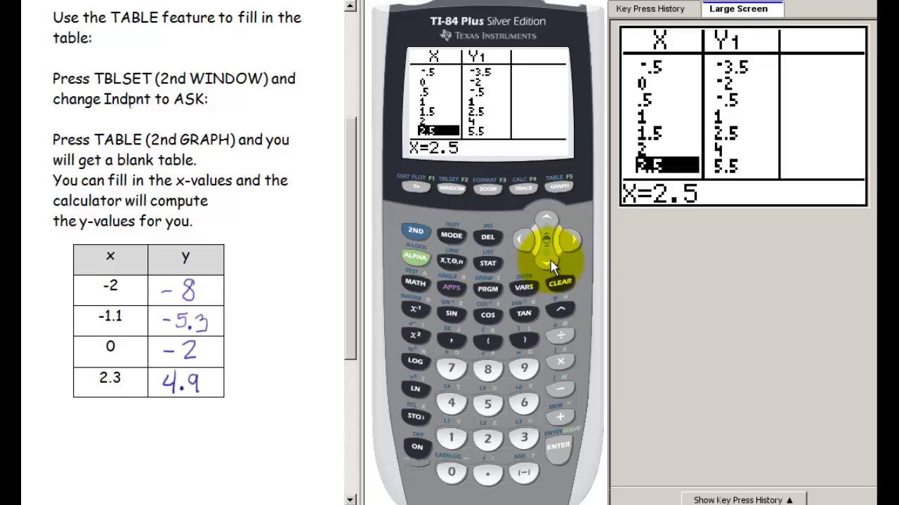
left_click(550, 261)
left_click(552, 262)
left_click(547, 223)
left_click(548, 223)
left_click(548, 223)
left_click(548, 223)
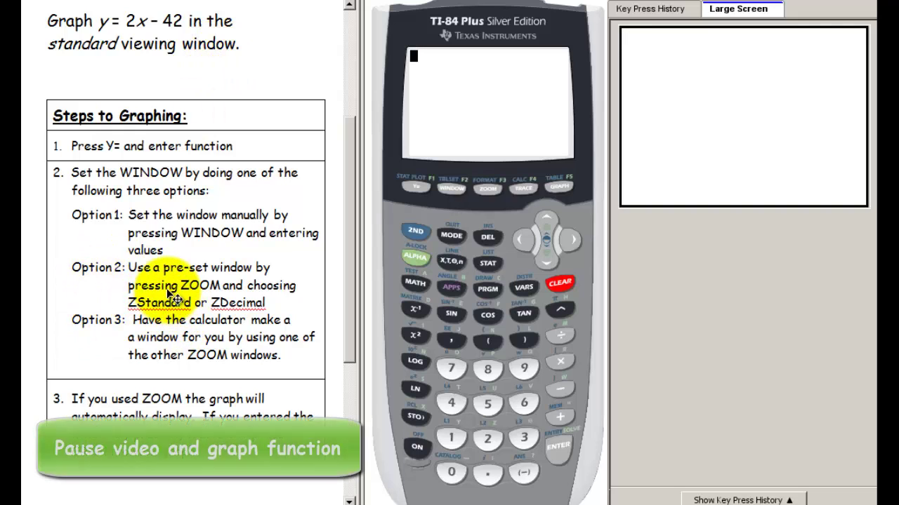
Clear Y1 = 3X-2 in the Y= editor and apply the 6:ZStandard window
key("F1")
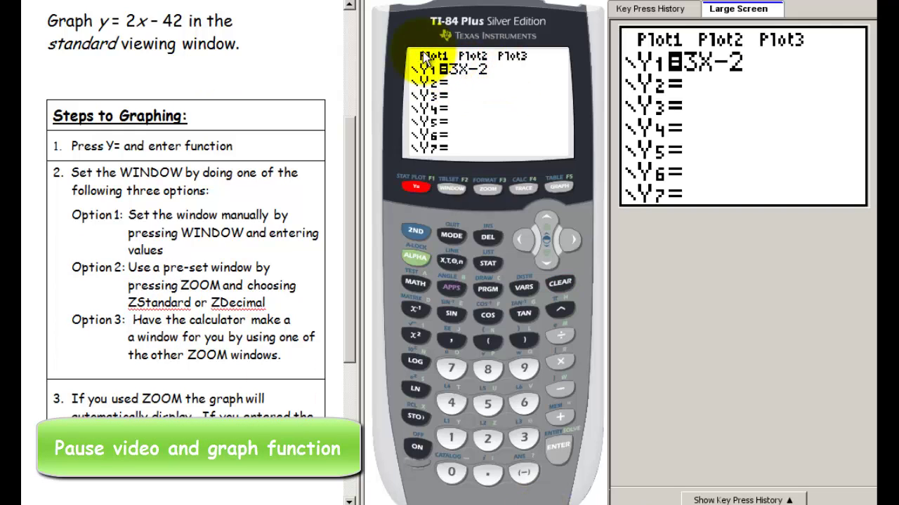
left_click(567, 288)
key("F3")
key("6")
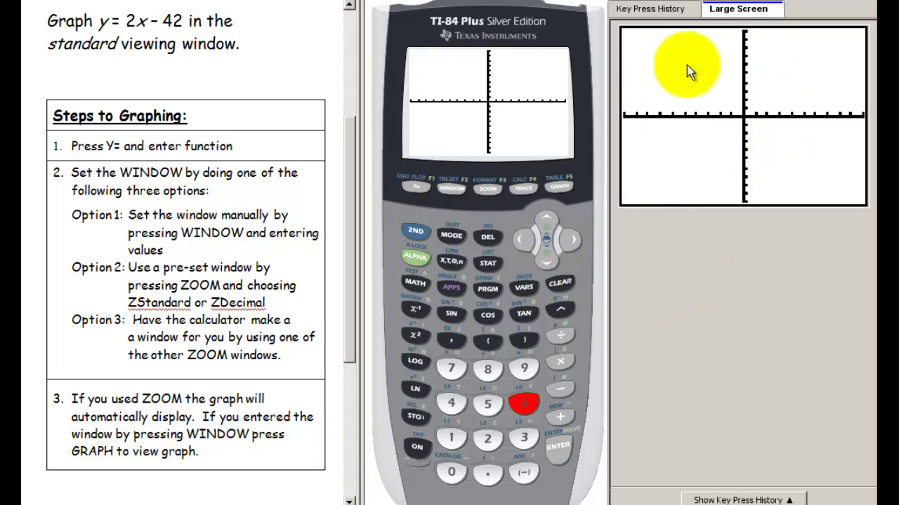